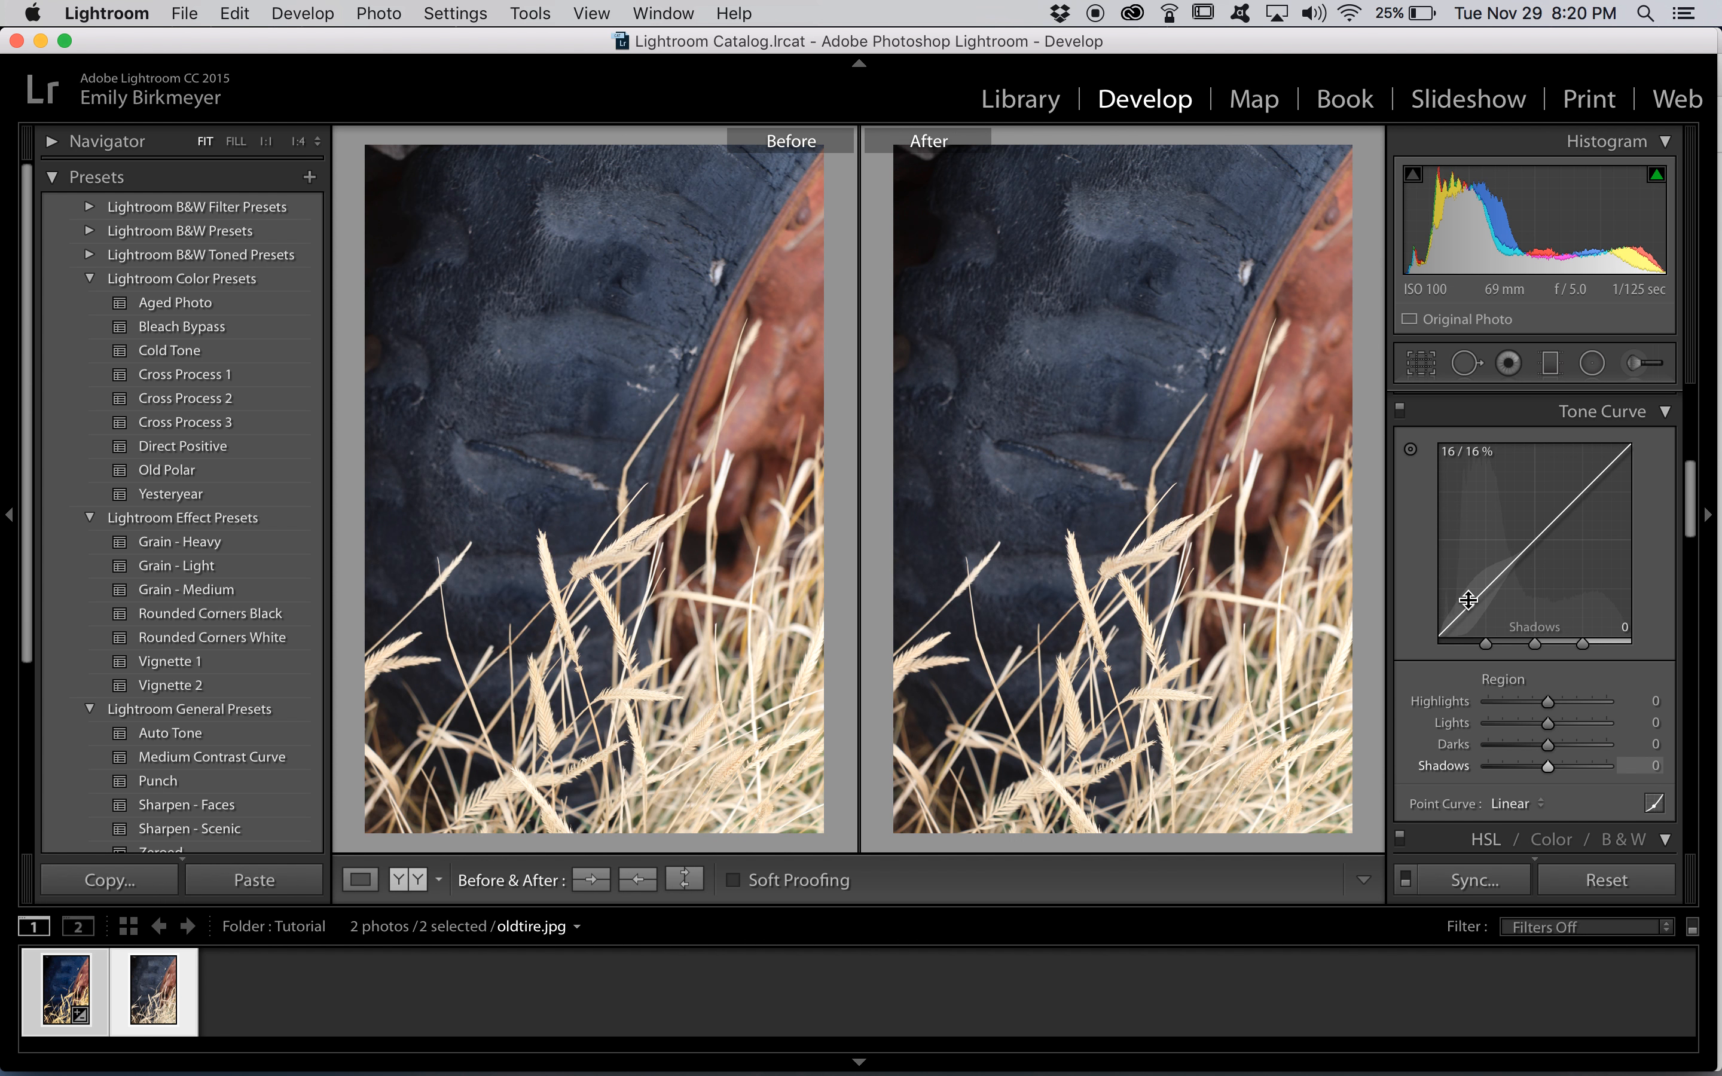
# Try lowering the tone curve's shadows and its Highlights region value, undoing each change
pyautogui.moveTo(1469, 601); pyautogui.dragTo(1470, 628)
pyautogui.press('super+z')
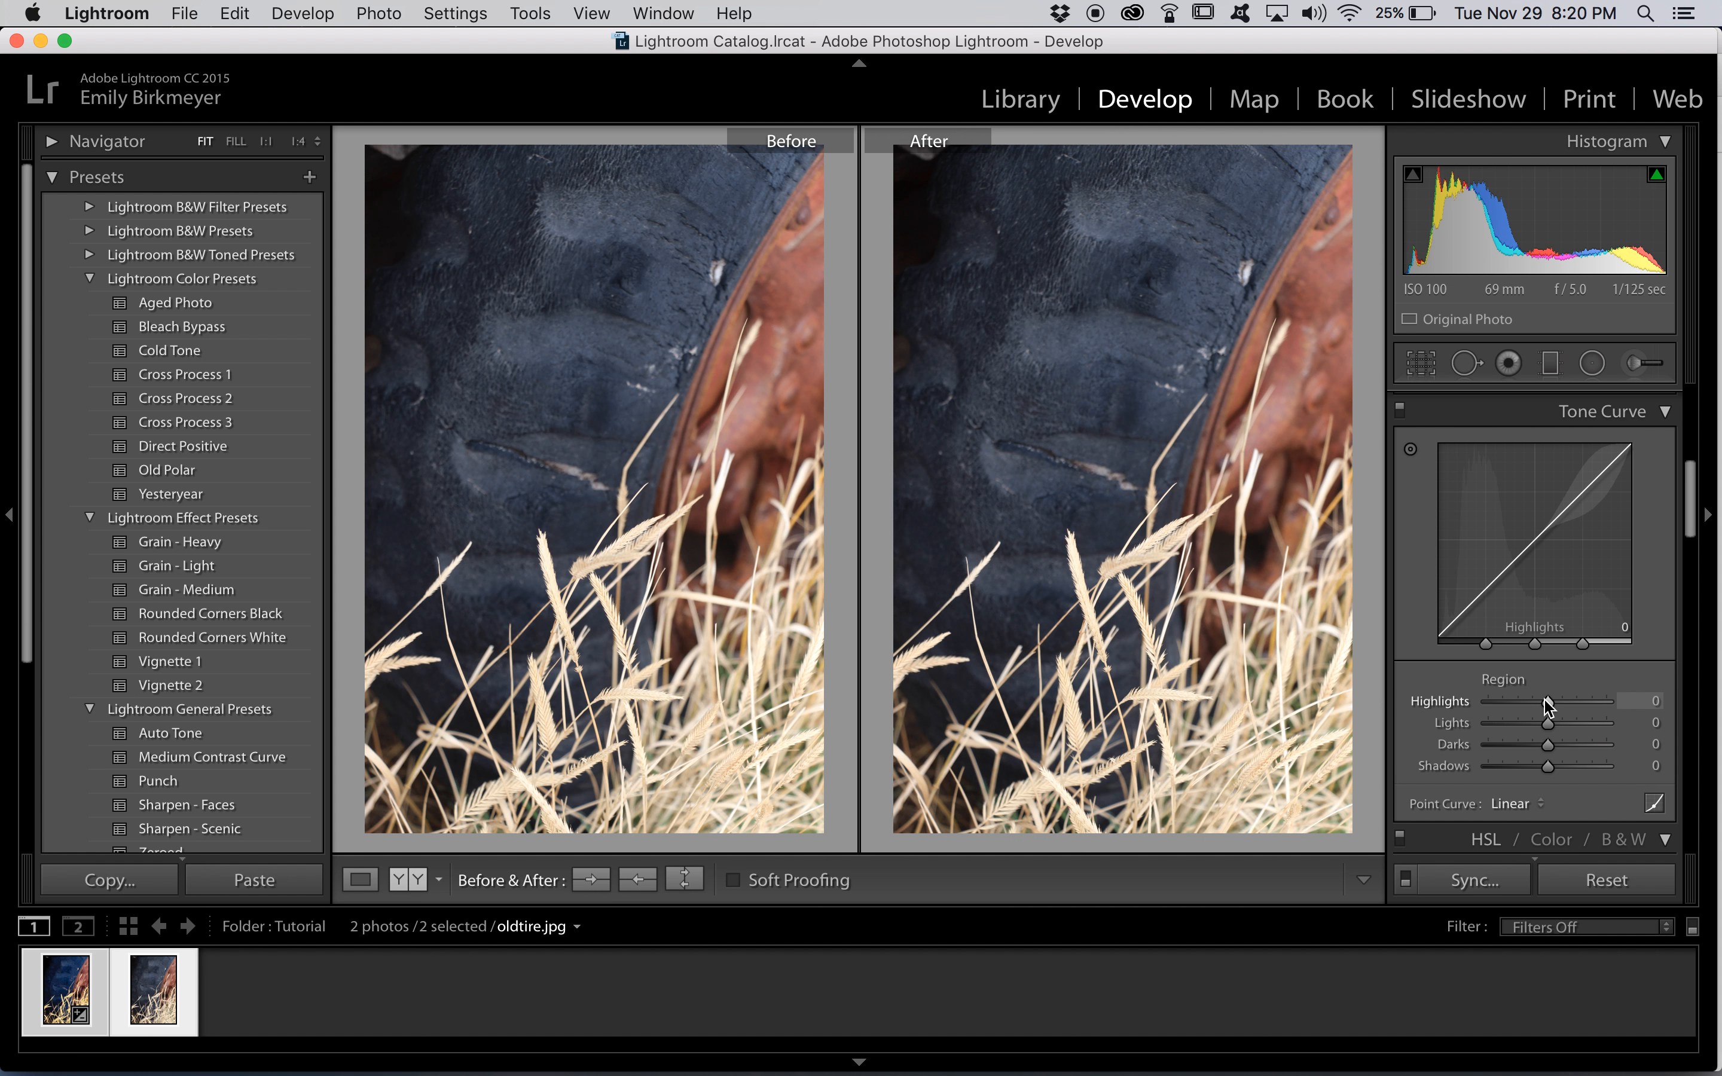
pyautogui.moveTo(1548, 708)
pyautogui.mouseDown()
pyautogui.moveTo(1581, 704)
pyautogui.moveTo(1538, 701)
pyautogui.mouseUp()
pyautogui.press('super+z')
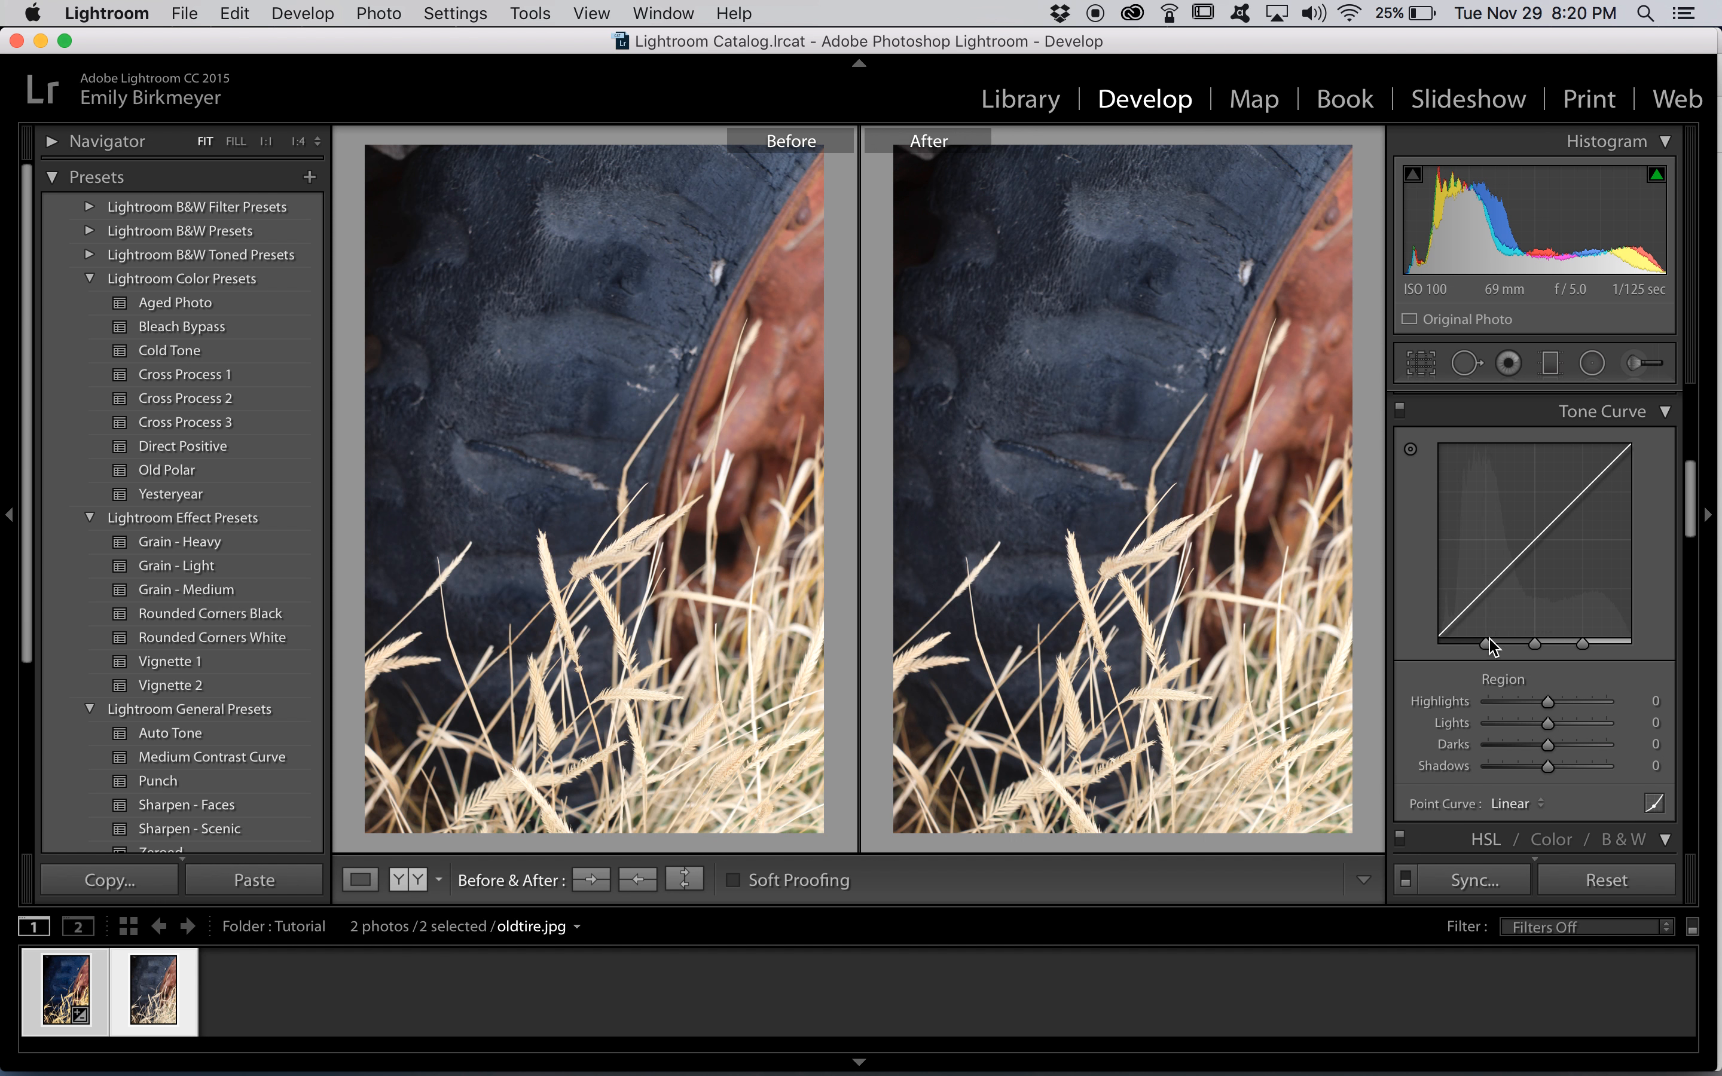
# Try lowering the tone curve's Shadows region and shifting the shadow range divider toward the highlights, and undo both changes
pyautogui.moveTo(1472, 606); pyautogui.dragTo(1472, 628)
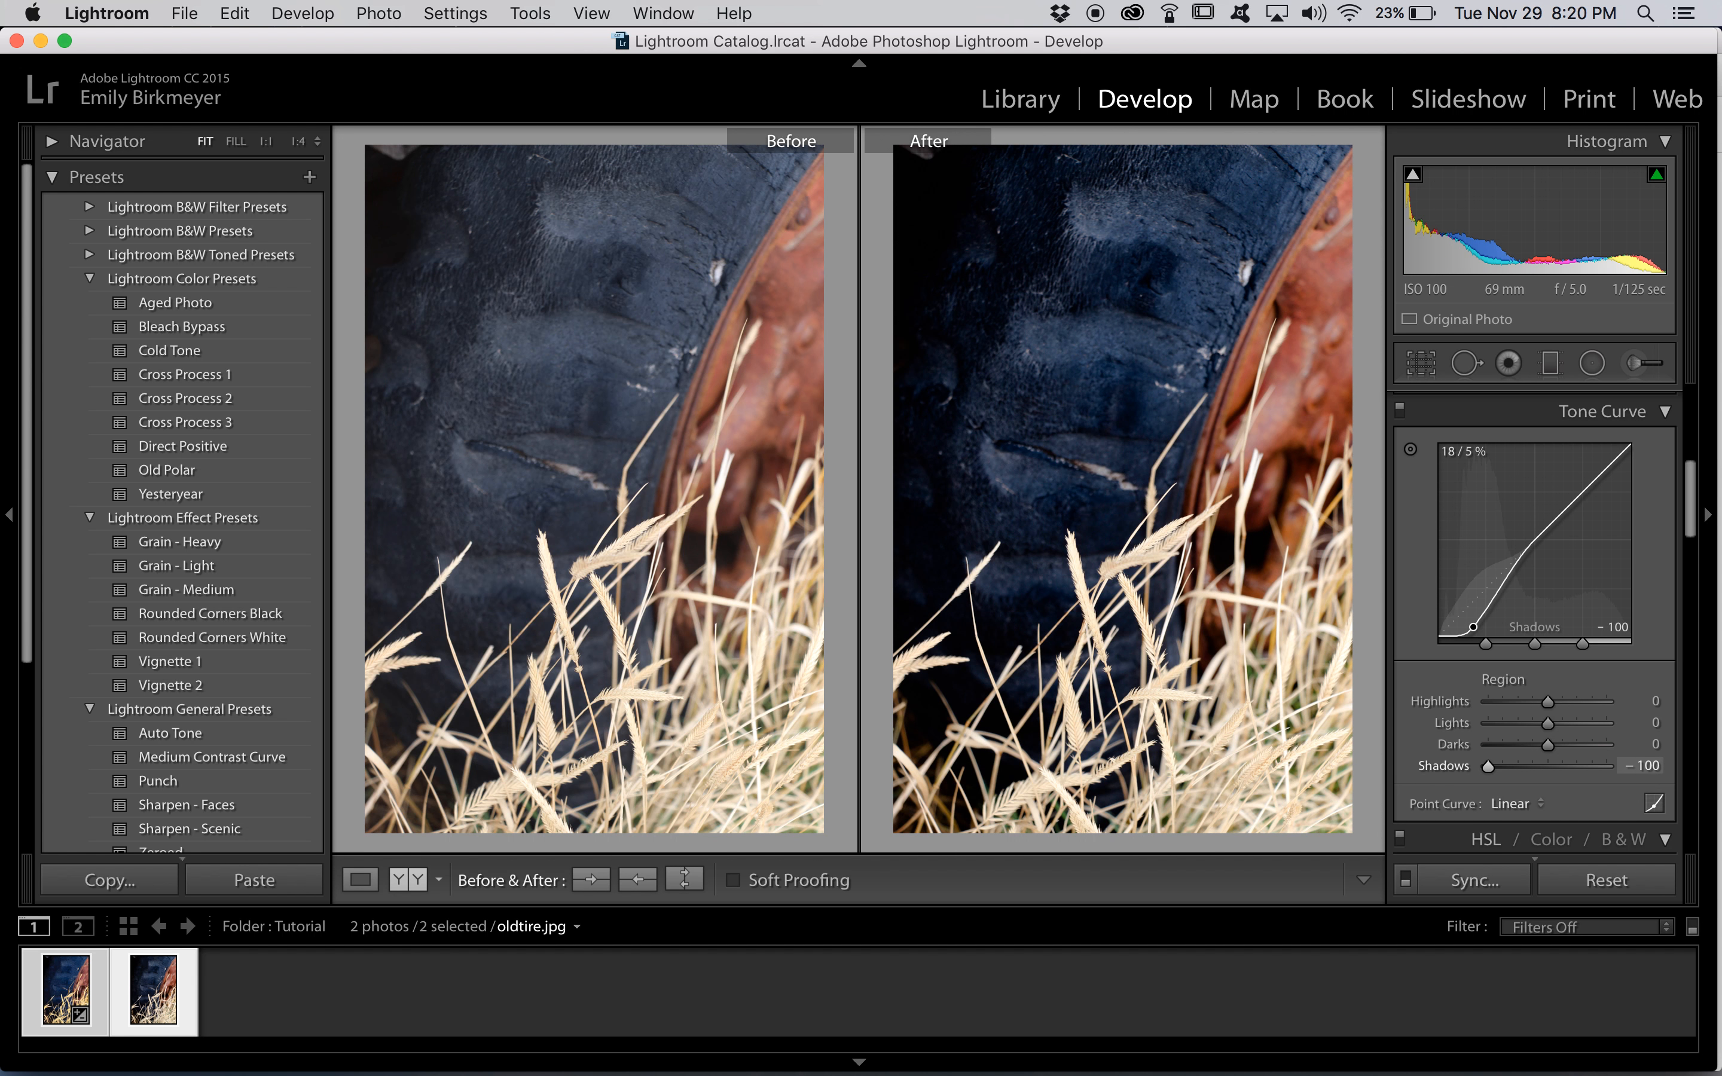
pyautogui.moveTo(1488, 646); pyautogui.dragTo(1579, 644)
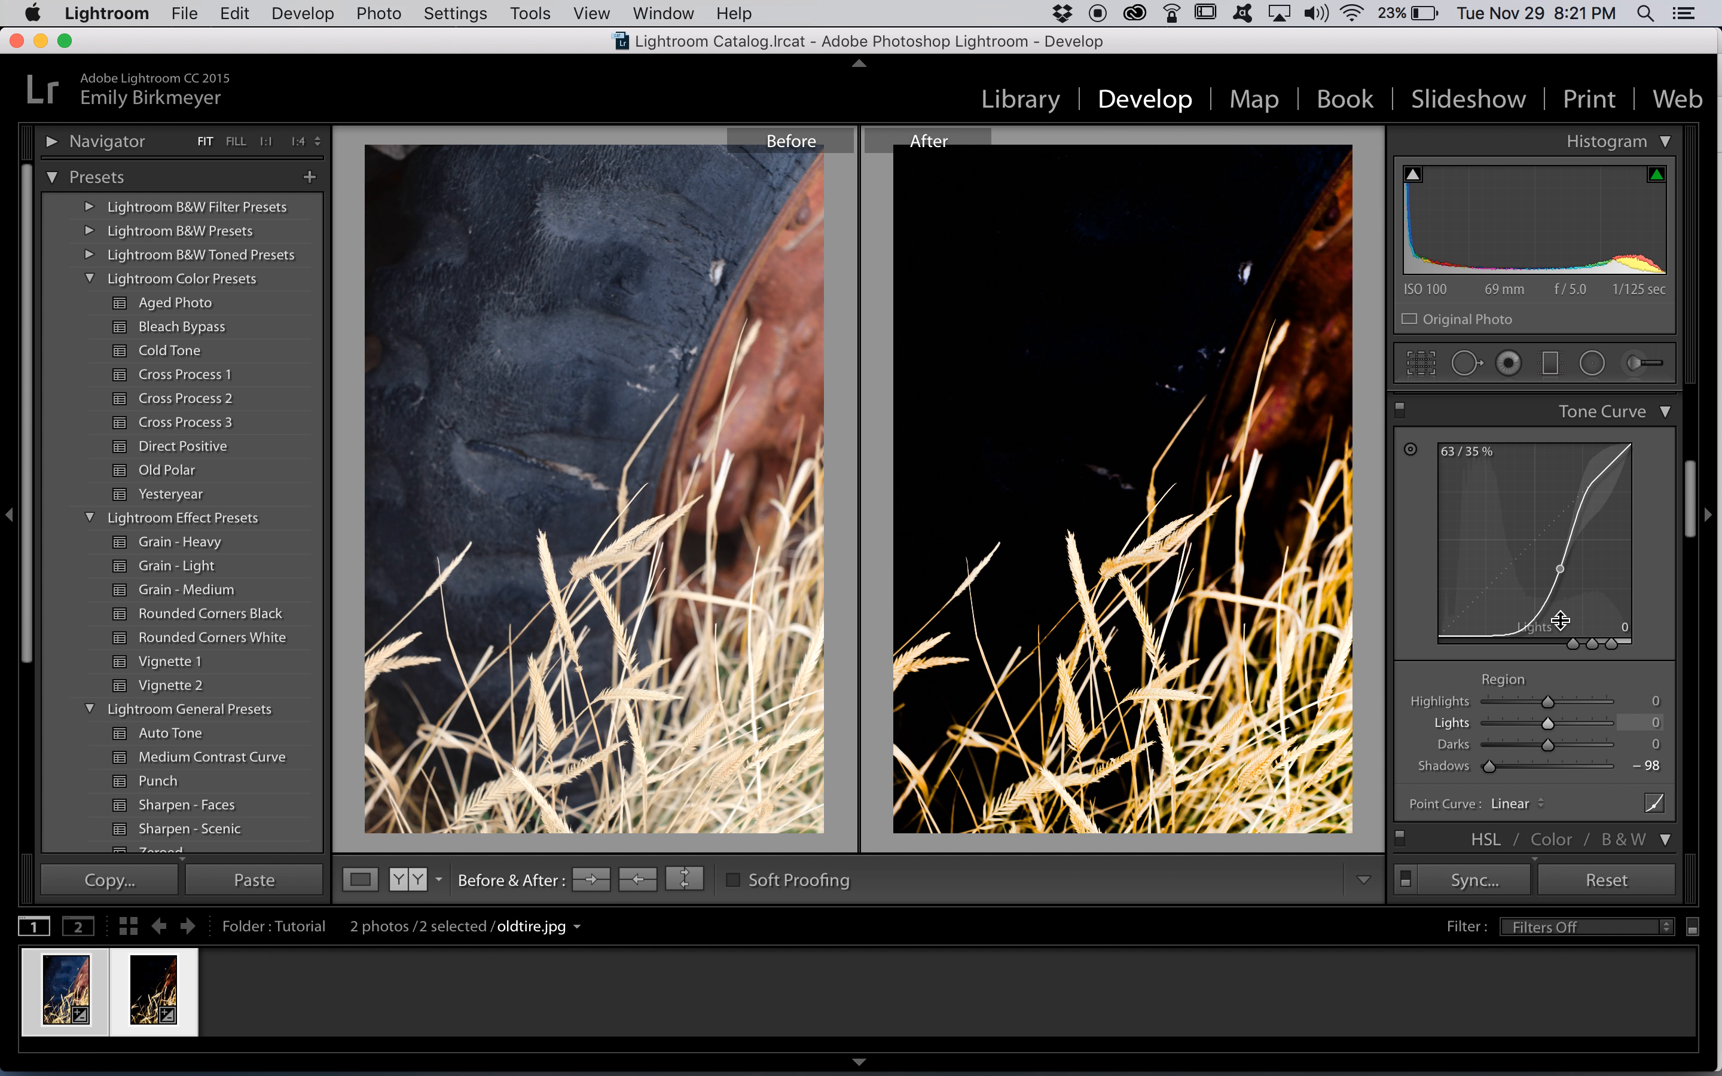
pyautogui.press('super+z')
pyautogui.press('super+z')
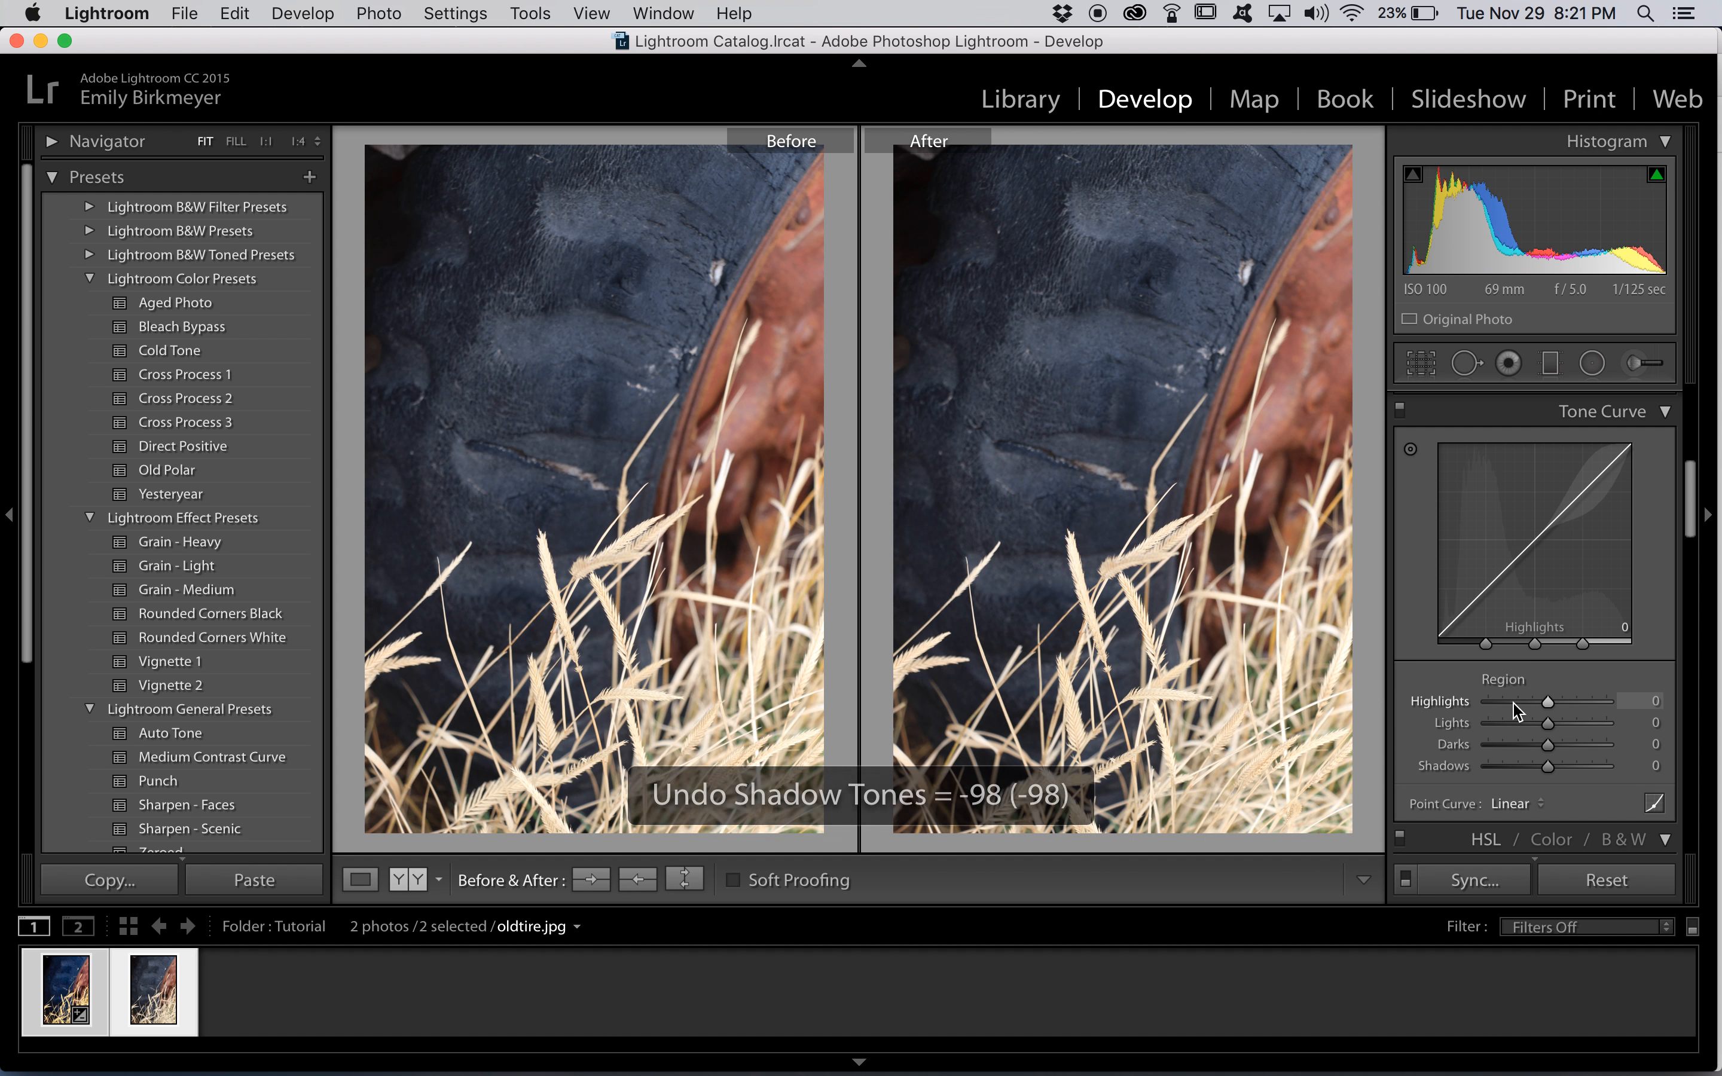
# Switch the tone curve to point curve editing, leaving the Linear preset selected
pyautogui.click(1534, 804)
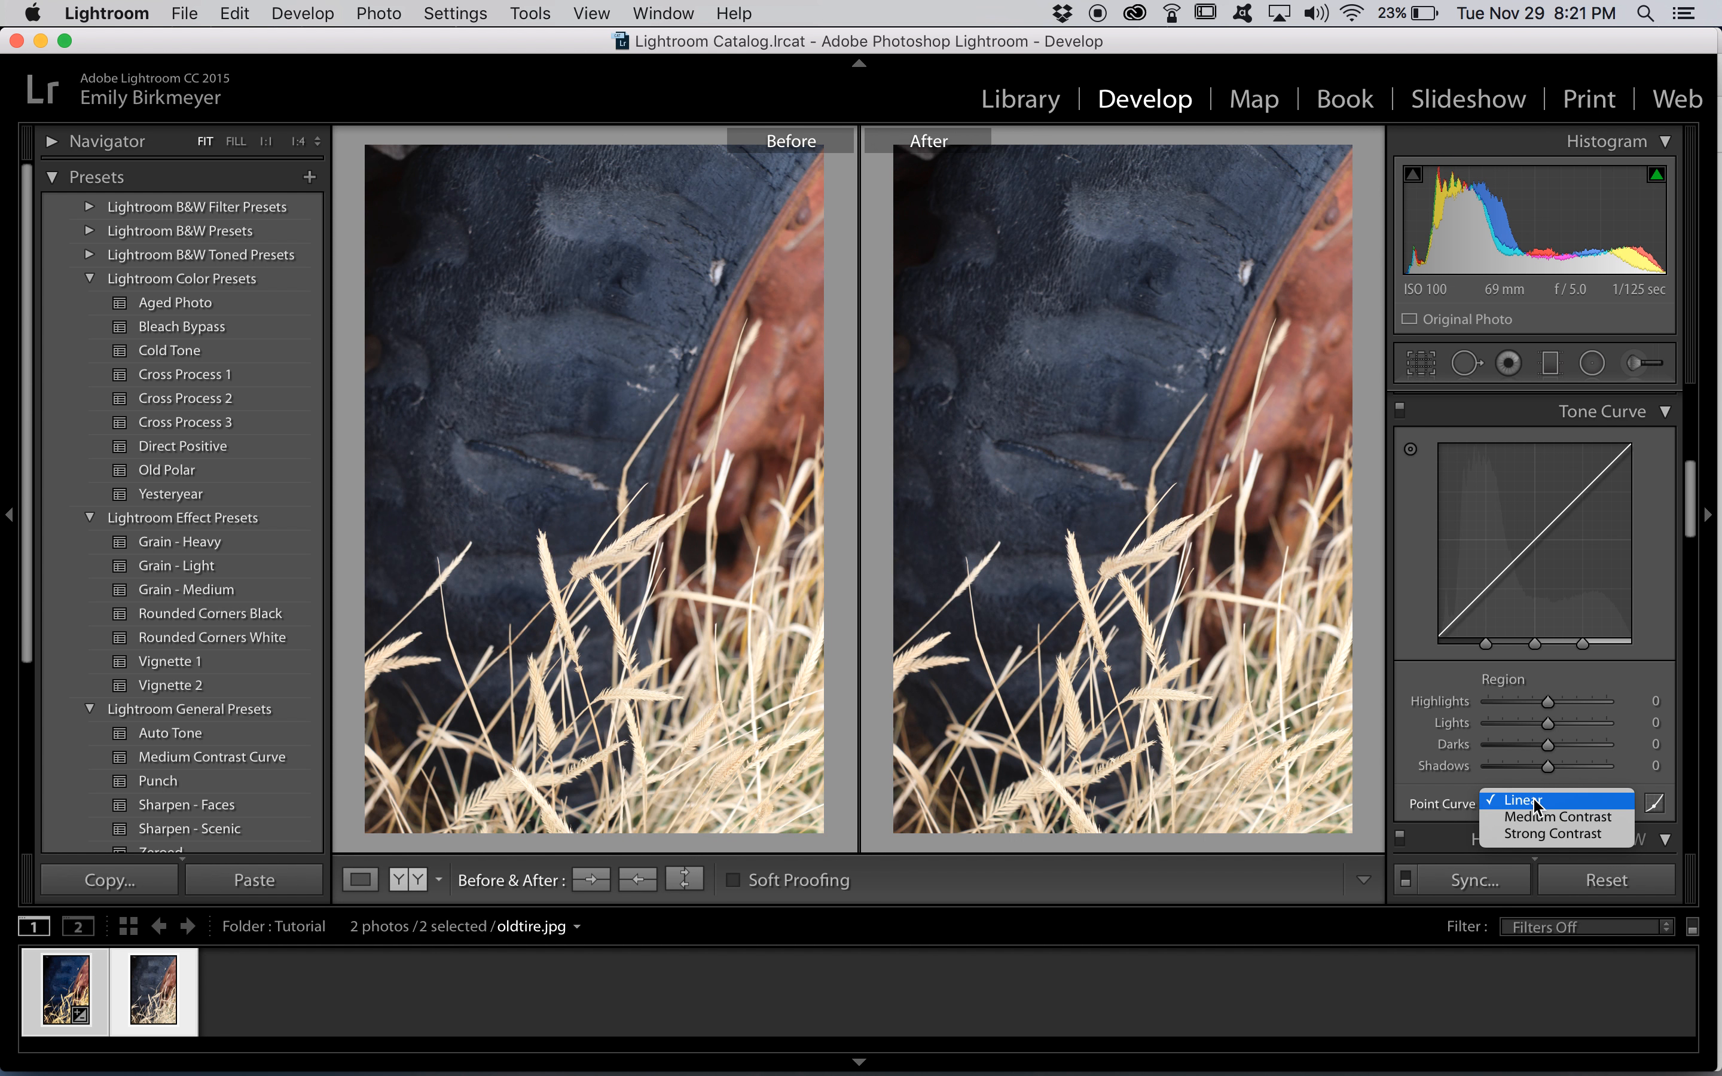
pyautogui.click(1638, 778)
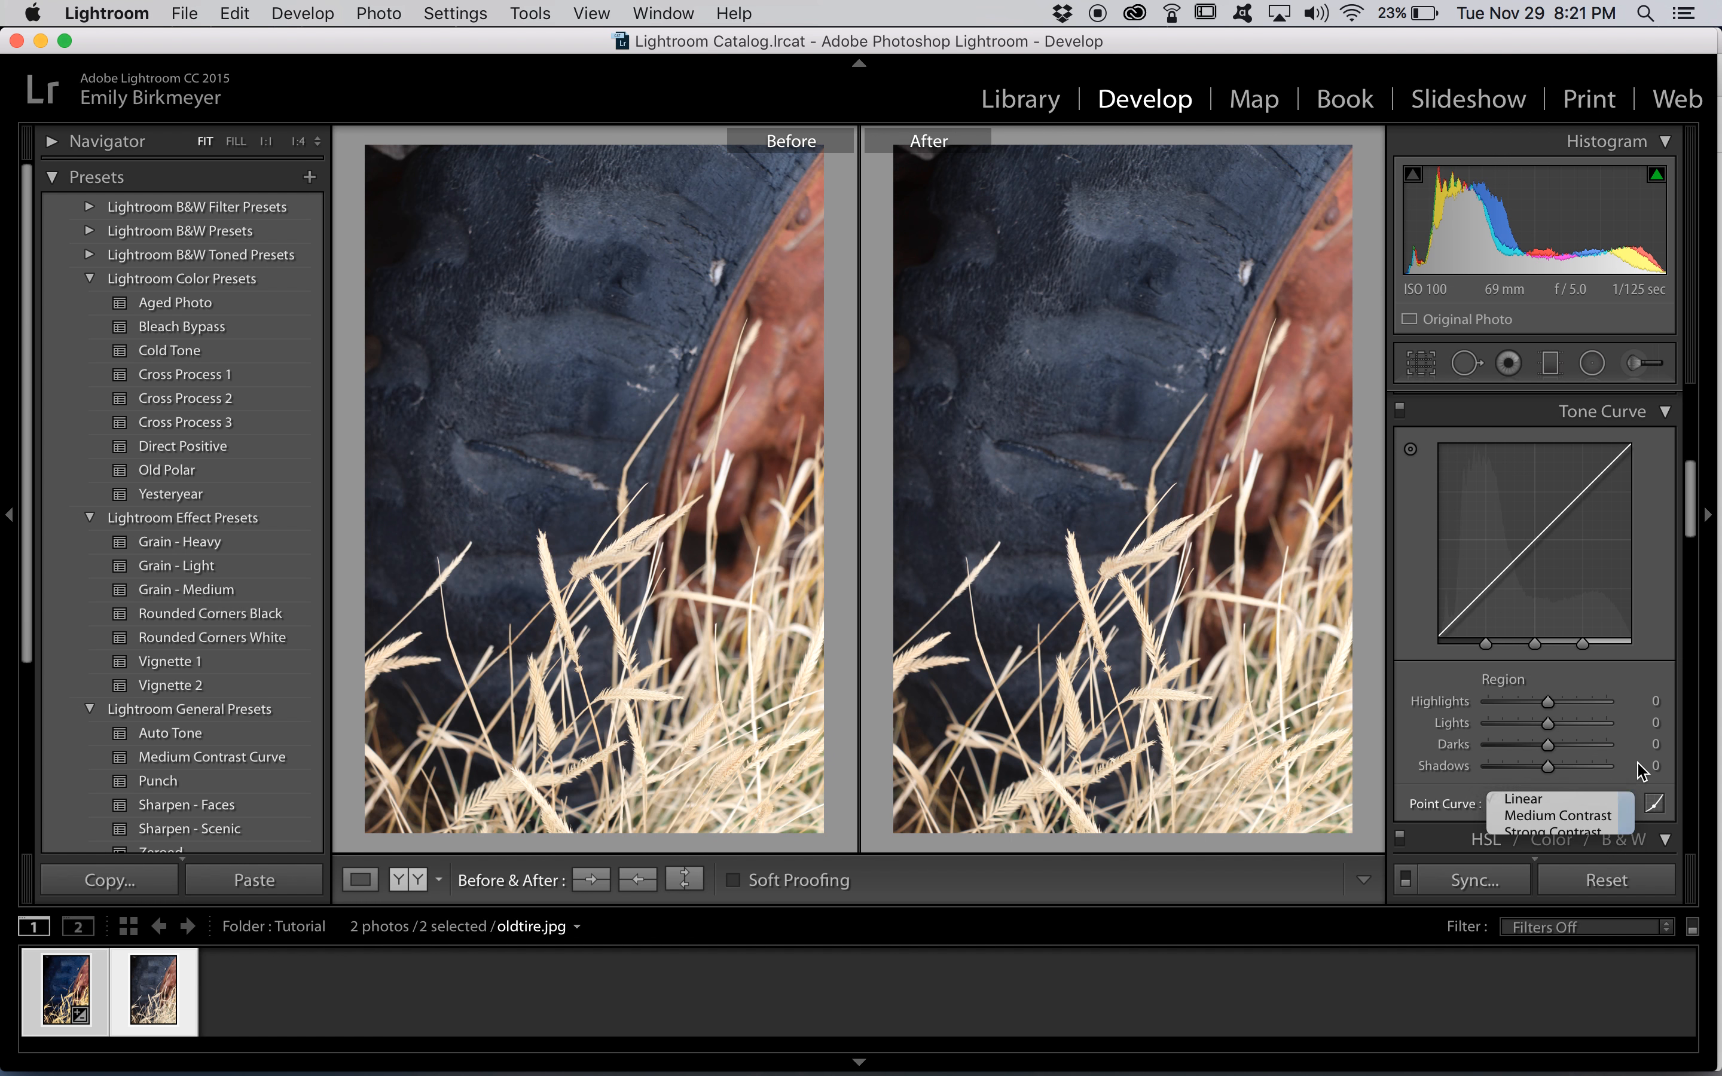
pyautogui.click(1655, 805)
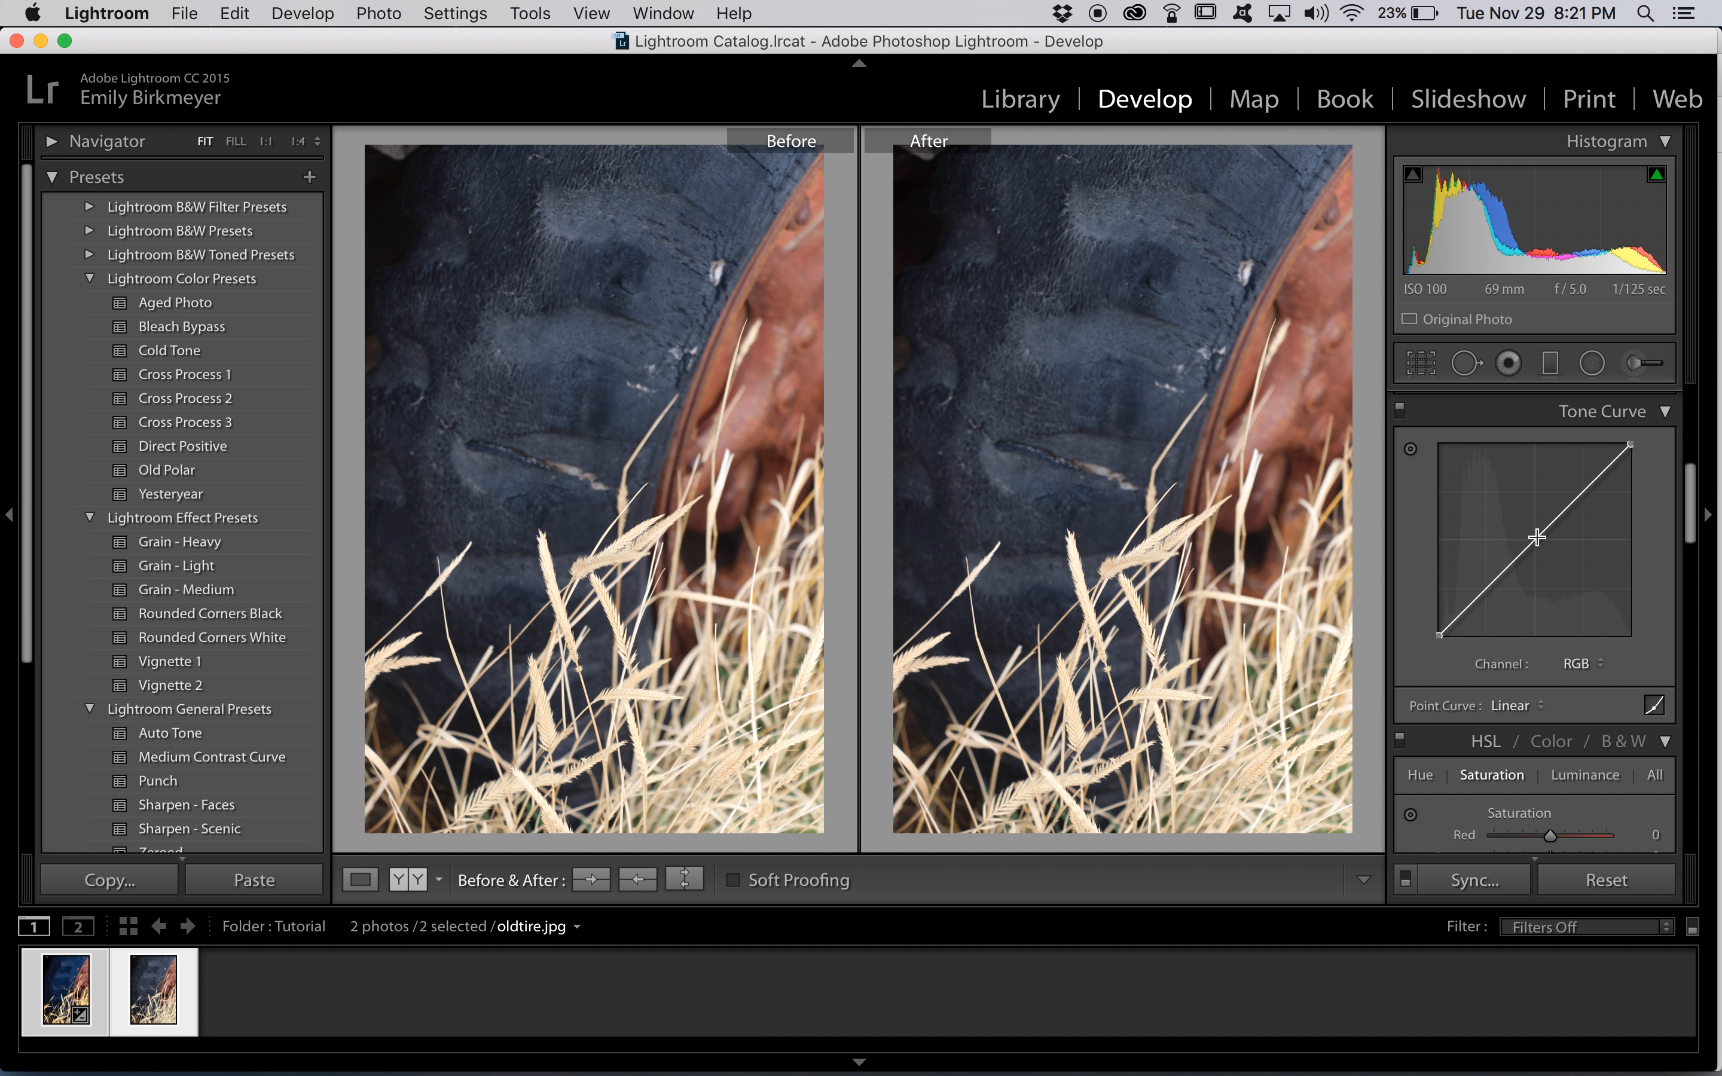
# Try raising the RGB curve's midpoint, undo it, and anchor the curve with a point at about 48%
pyautogui.moveTo(1532, 539)
pyautogui.mouseDown()
pyautogui.moveTo(1626, 599)
pyautogui.moveTo(1538, 529)
pyautogui.mouseUp()
pyautogui.press('super+z')
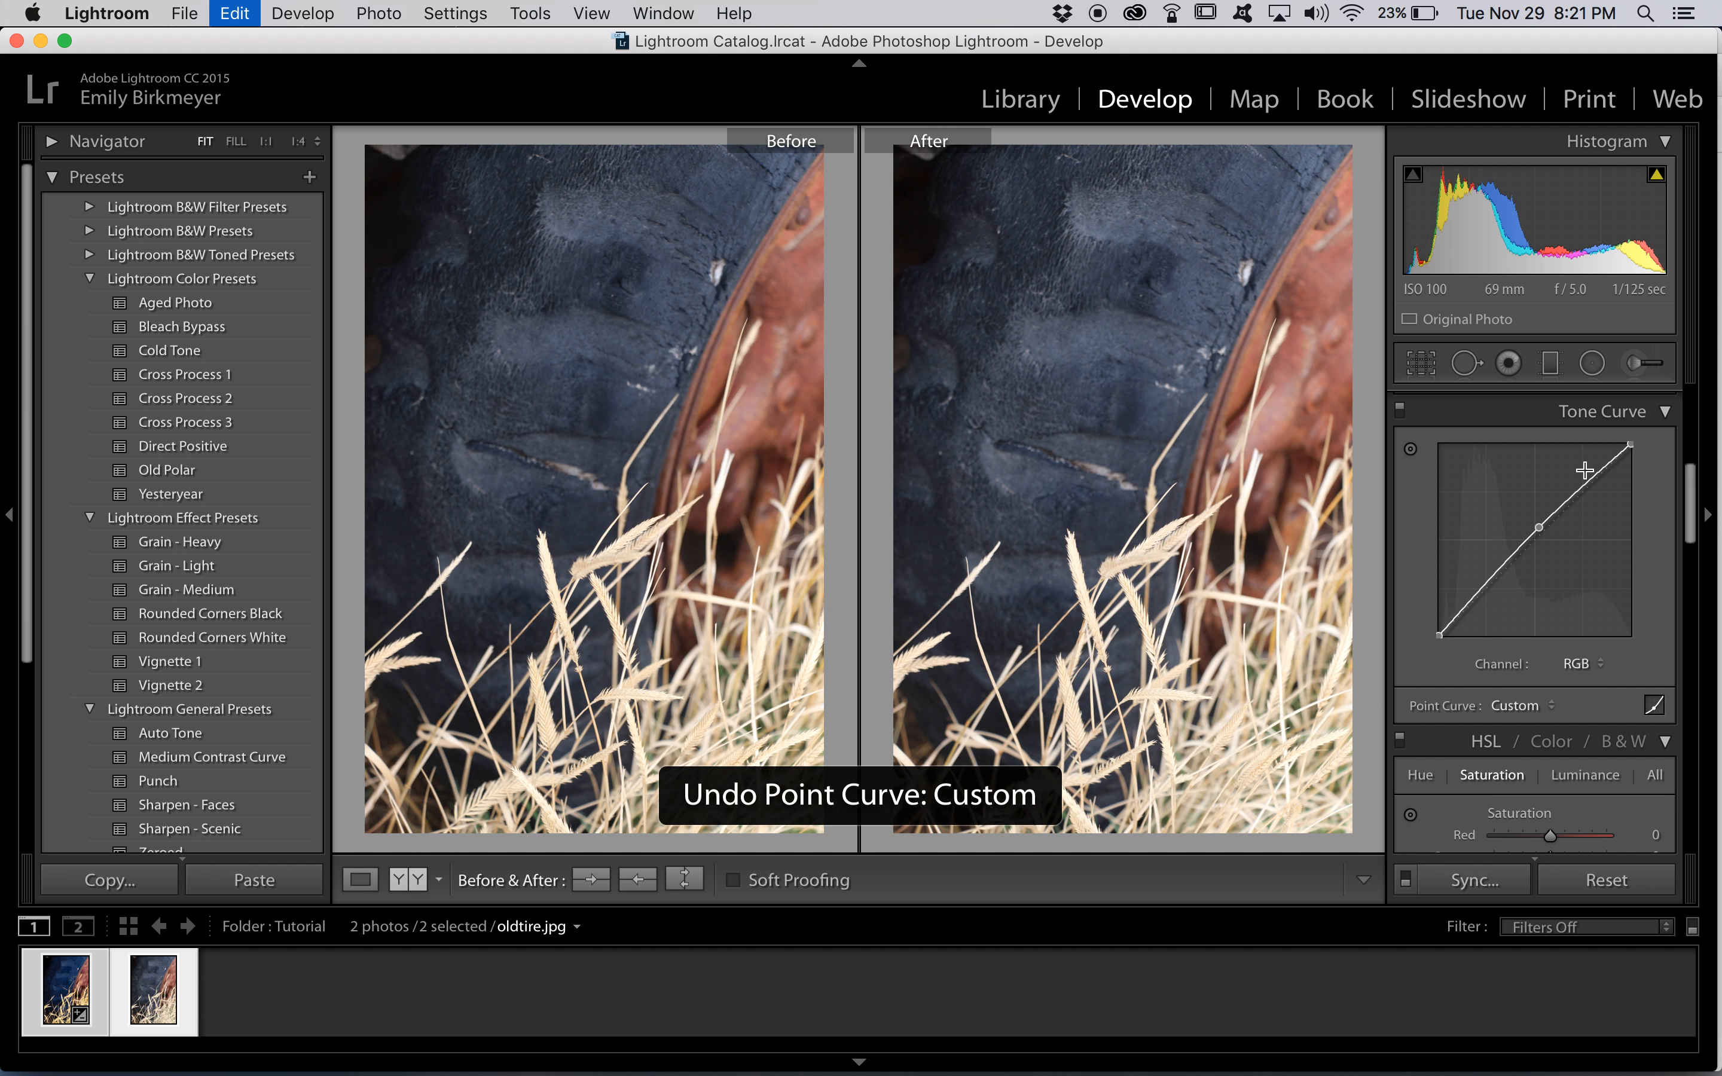
pyautogui.click(1532, 544)
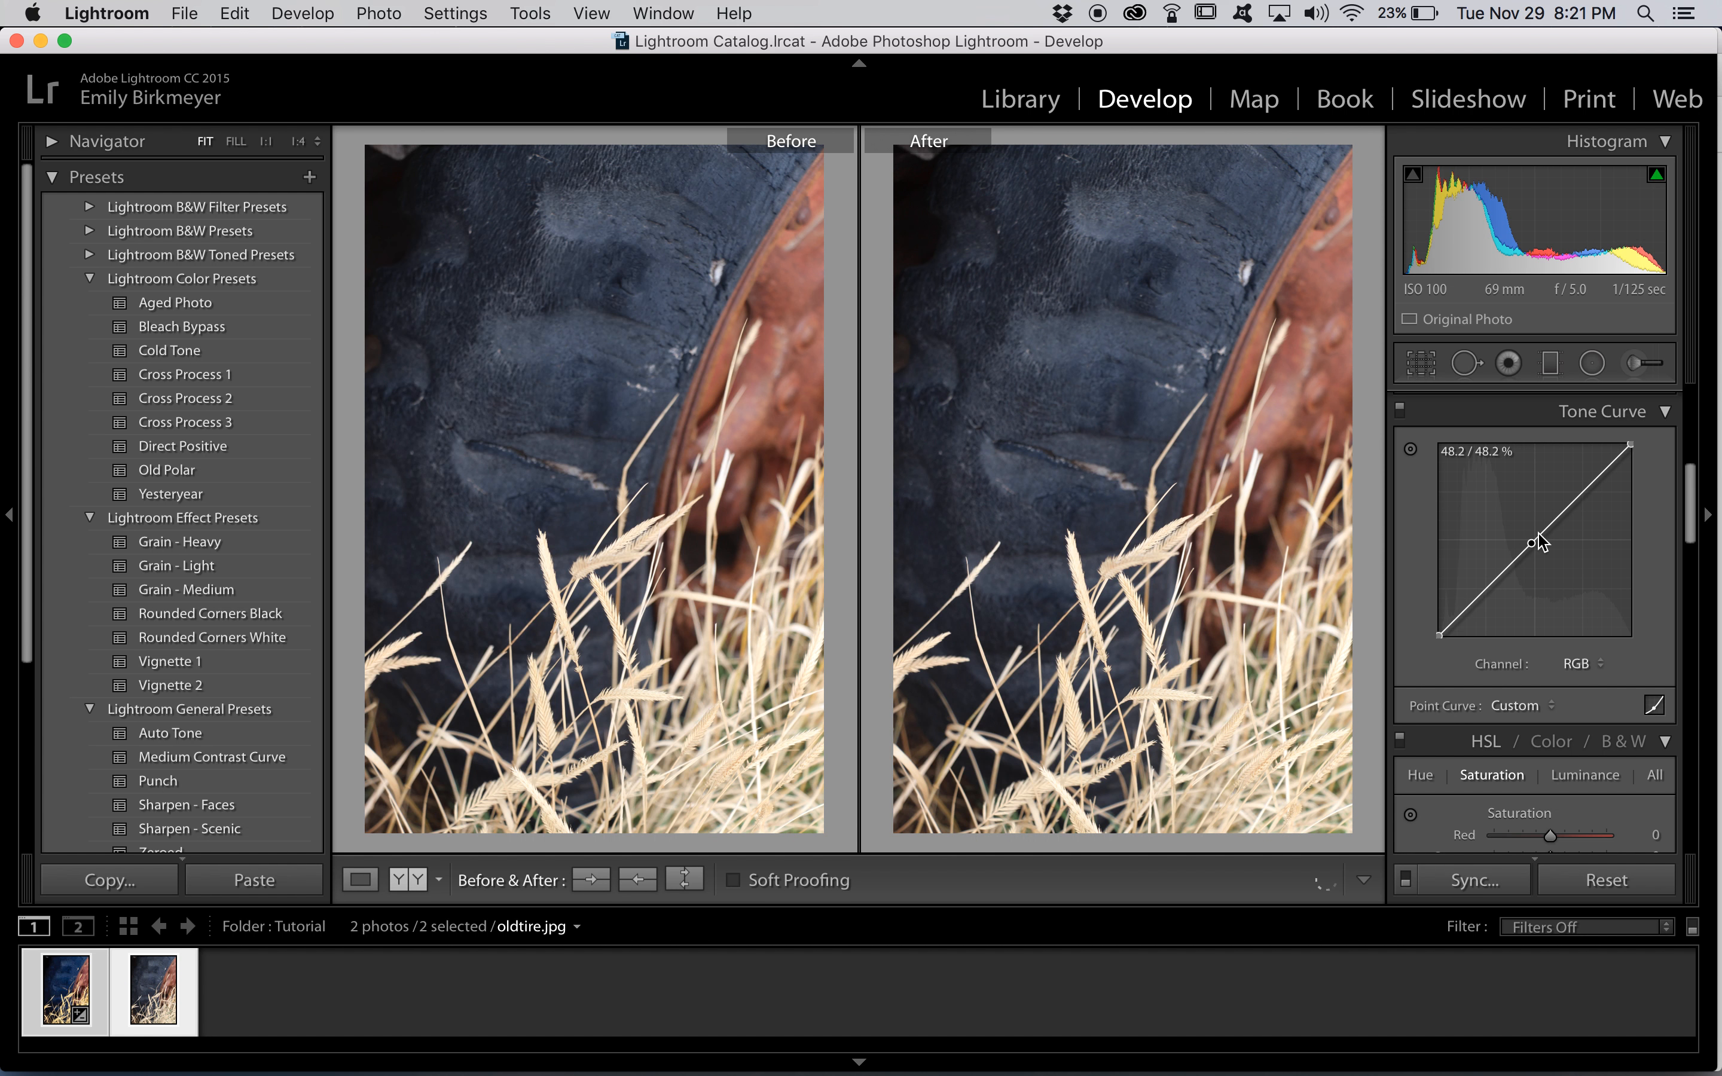
# Try brightening the highlights with a raised point on the upper part of the RGB curve, and undo it
pyautogui.moveTo(1575, 496)
pyautogui.mouseDown()
pyautogui.moveTo(1568, 450)
pyautogui.moveTo(1569, 478)
pyautogui.mouseUp()
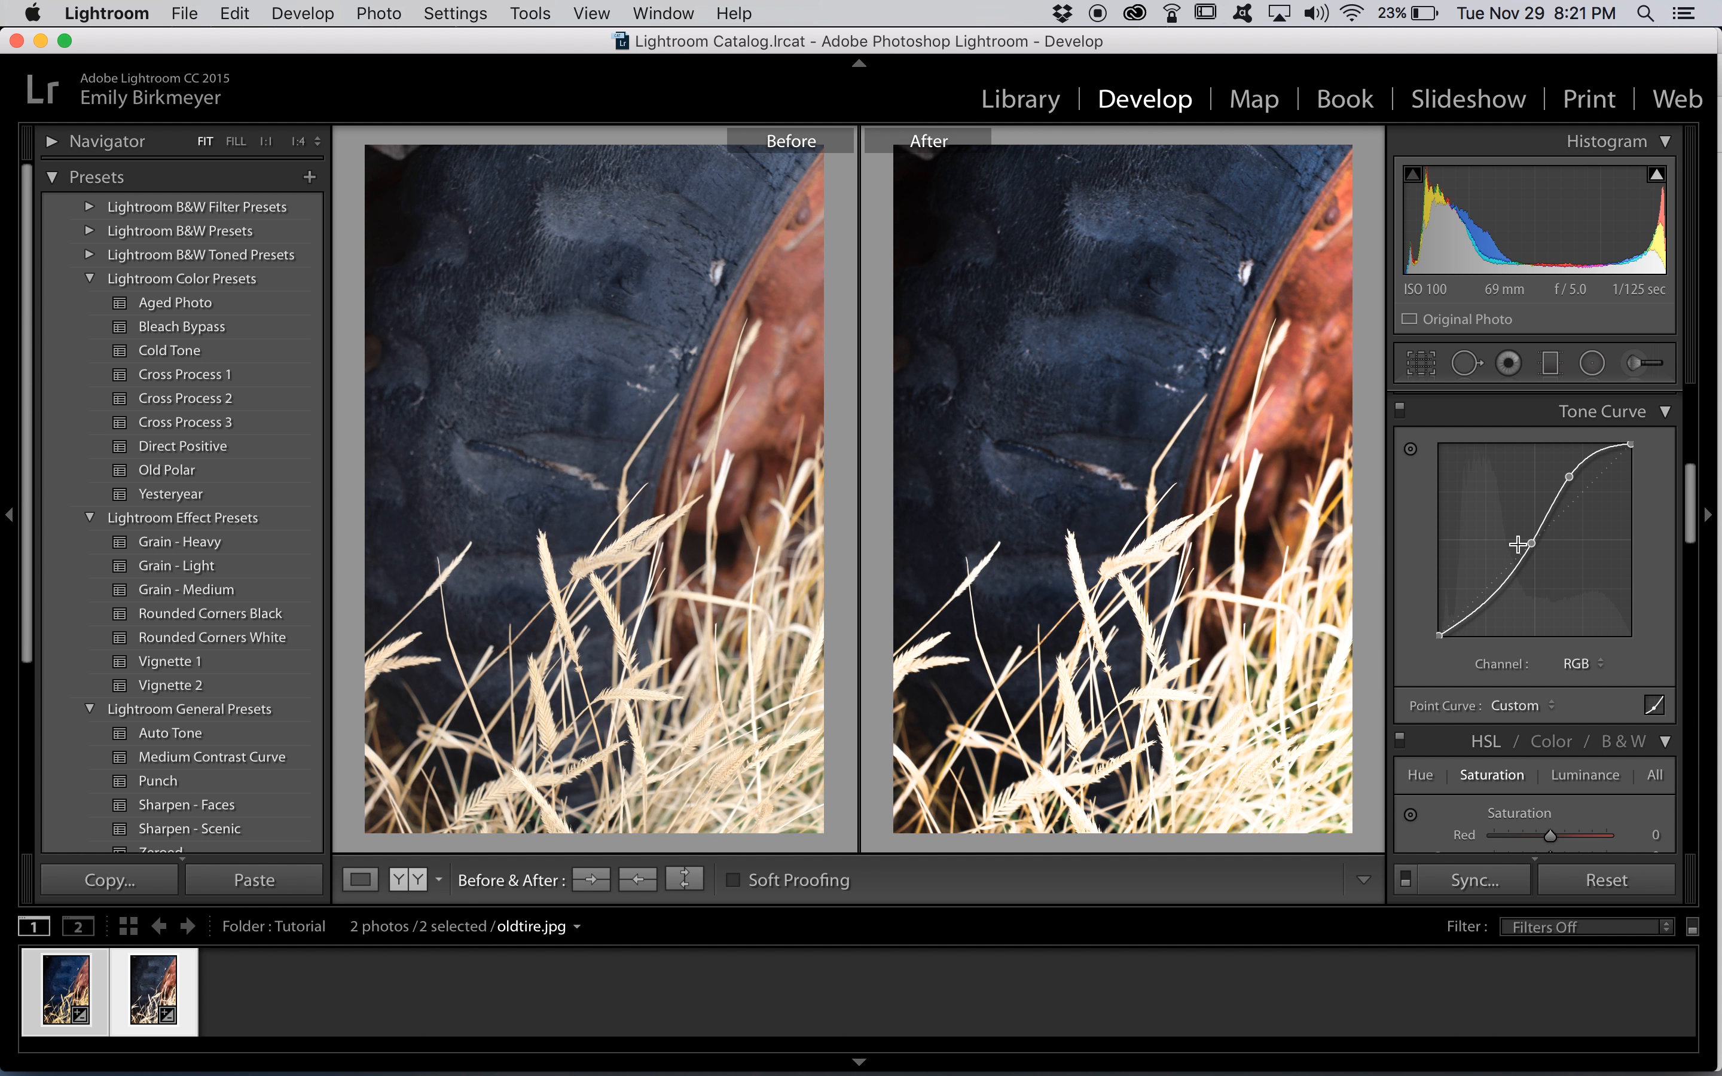
pyautogui.press('super+z')
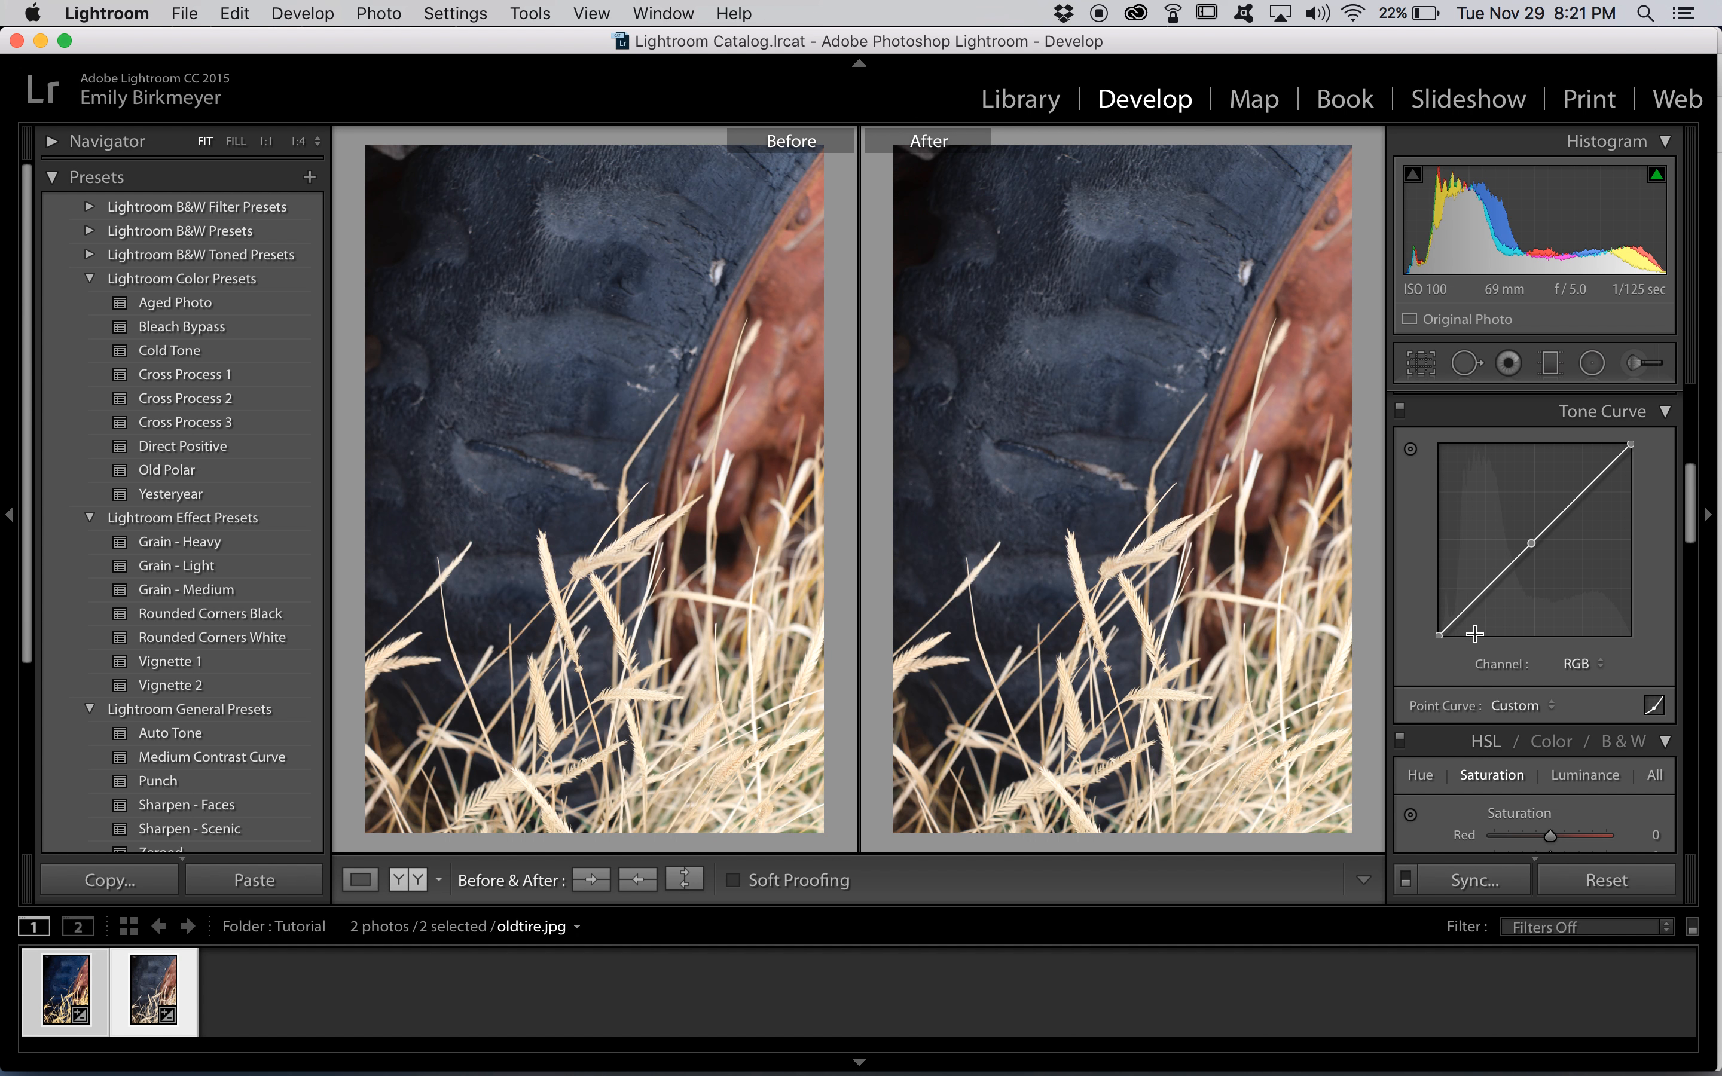
# Try anchoring the Blue channel curve's middle and lowering its highlights, undo it, and return to the RGB channel
pyautogui.click(1579, 663)
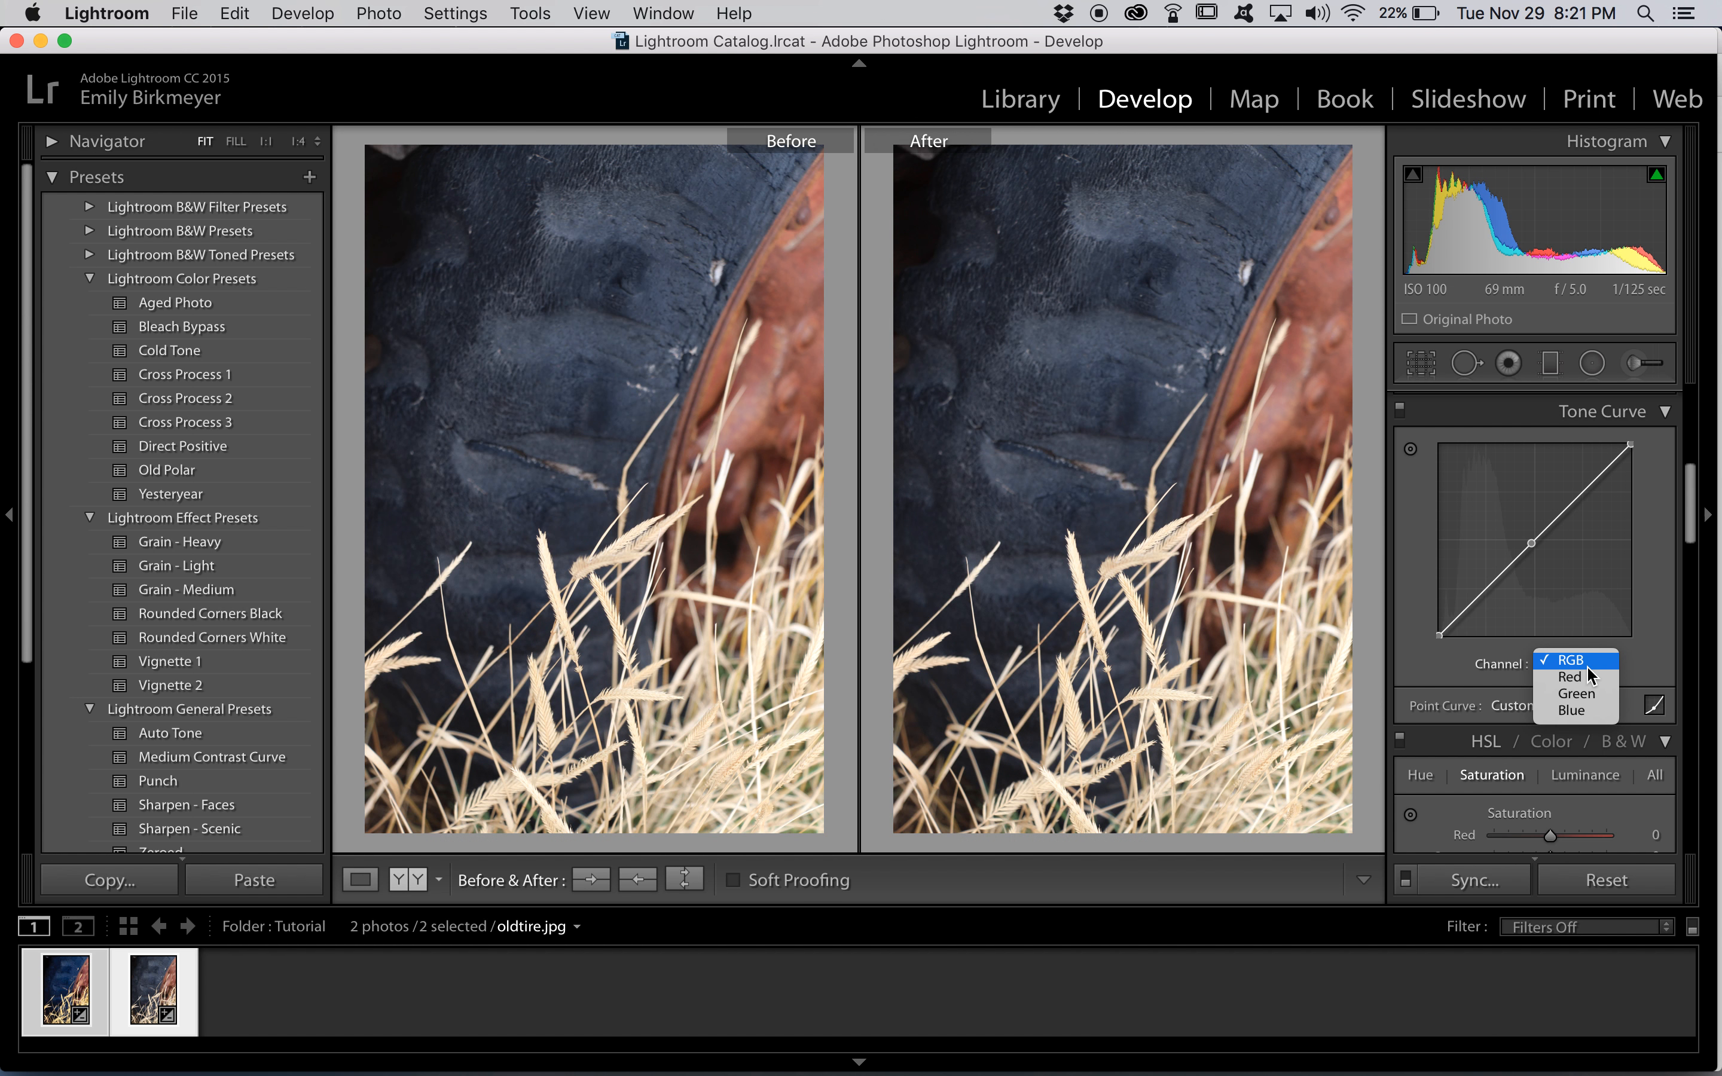
pyautogui.click(1570, 711)
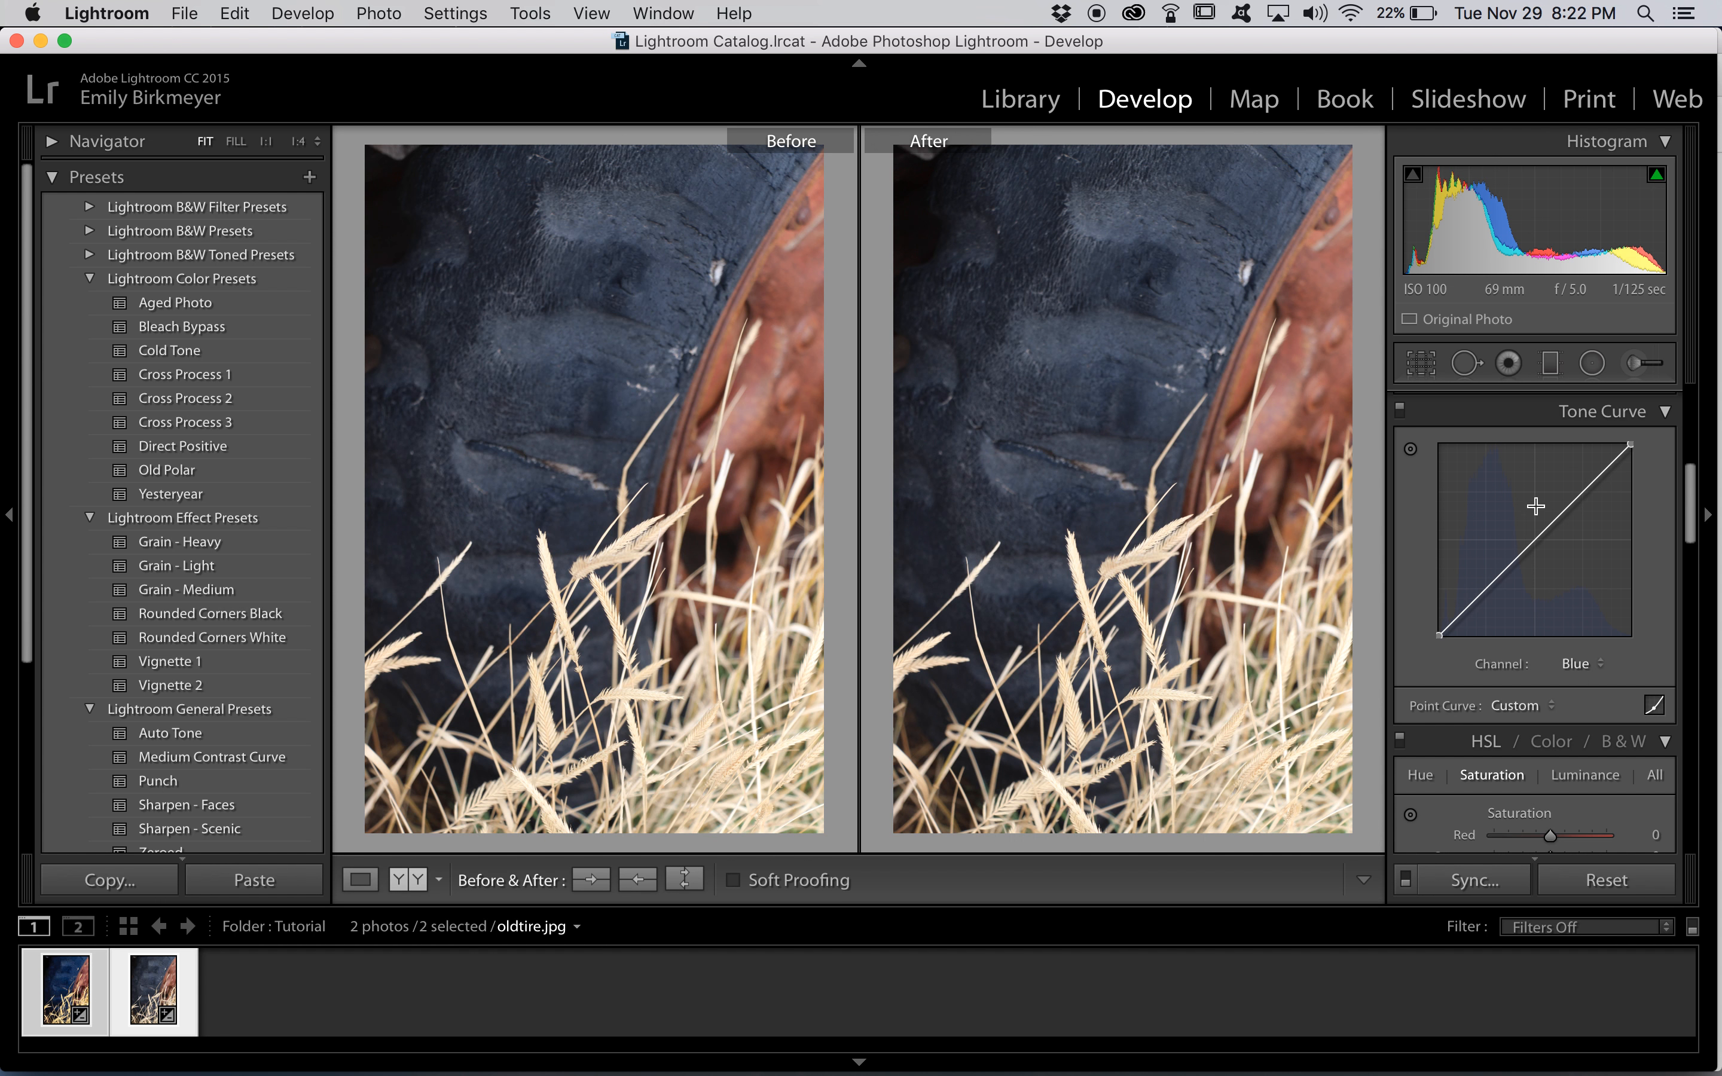
pyautogui.click(1531, 543)
pyautogui.moveTo(1600, 475); pyautogui.dragTo(1606, 501)
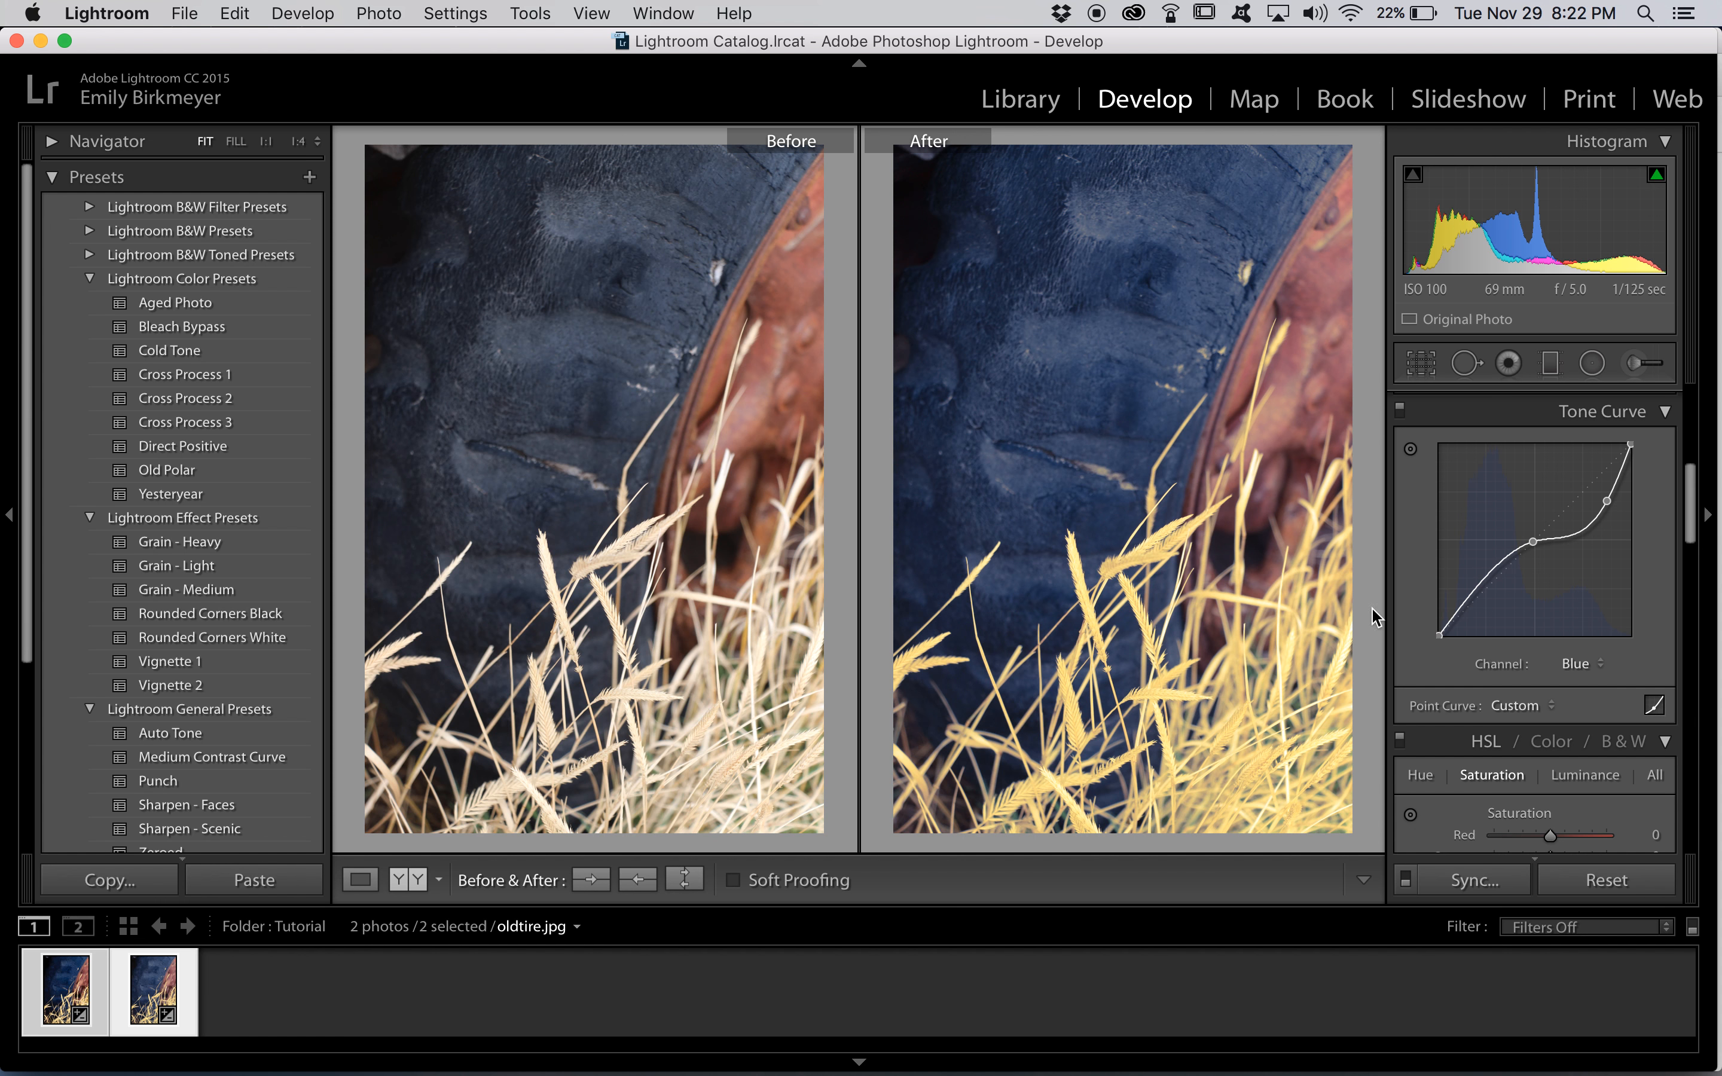
pyautogui.press('super+z')
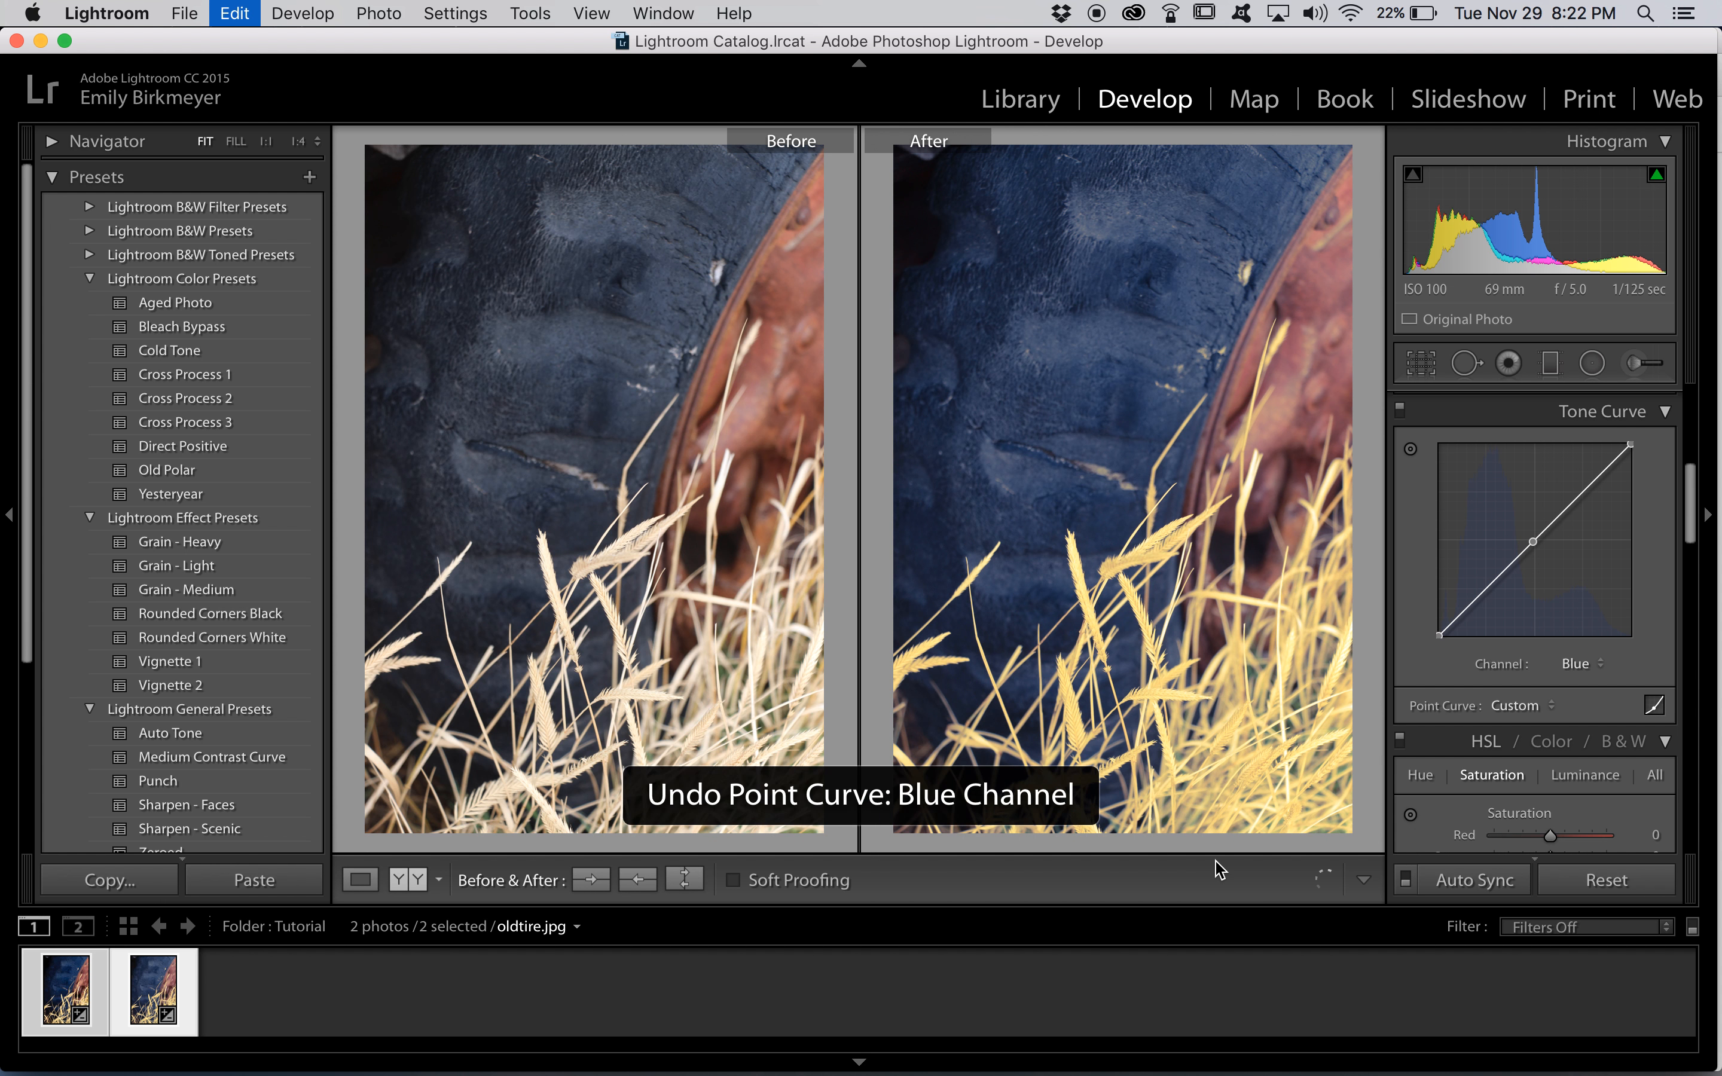
pyautogui.click(1574, 662)
pyautogui.click(1583, 615)
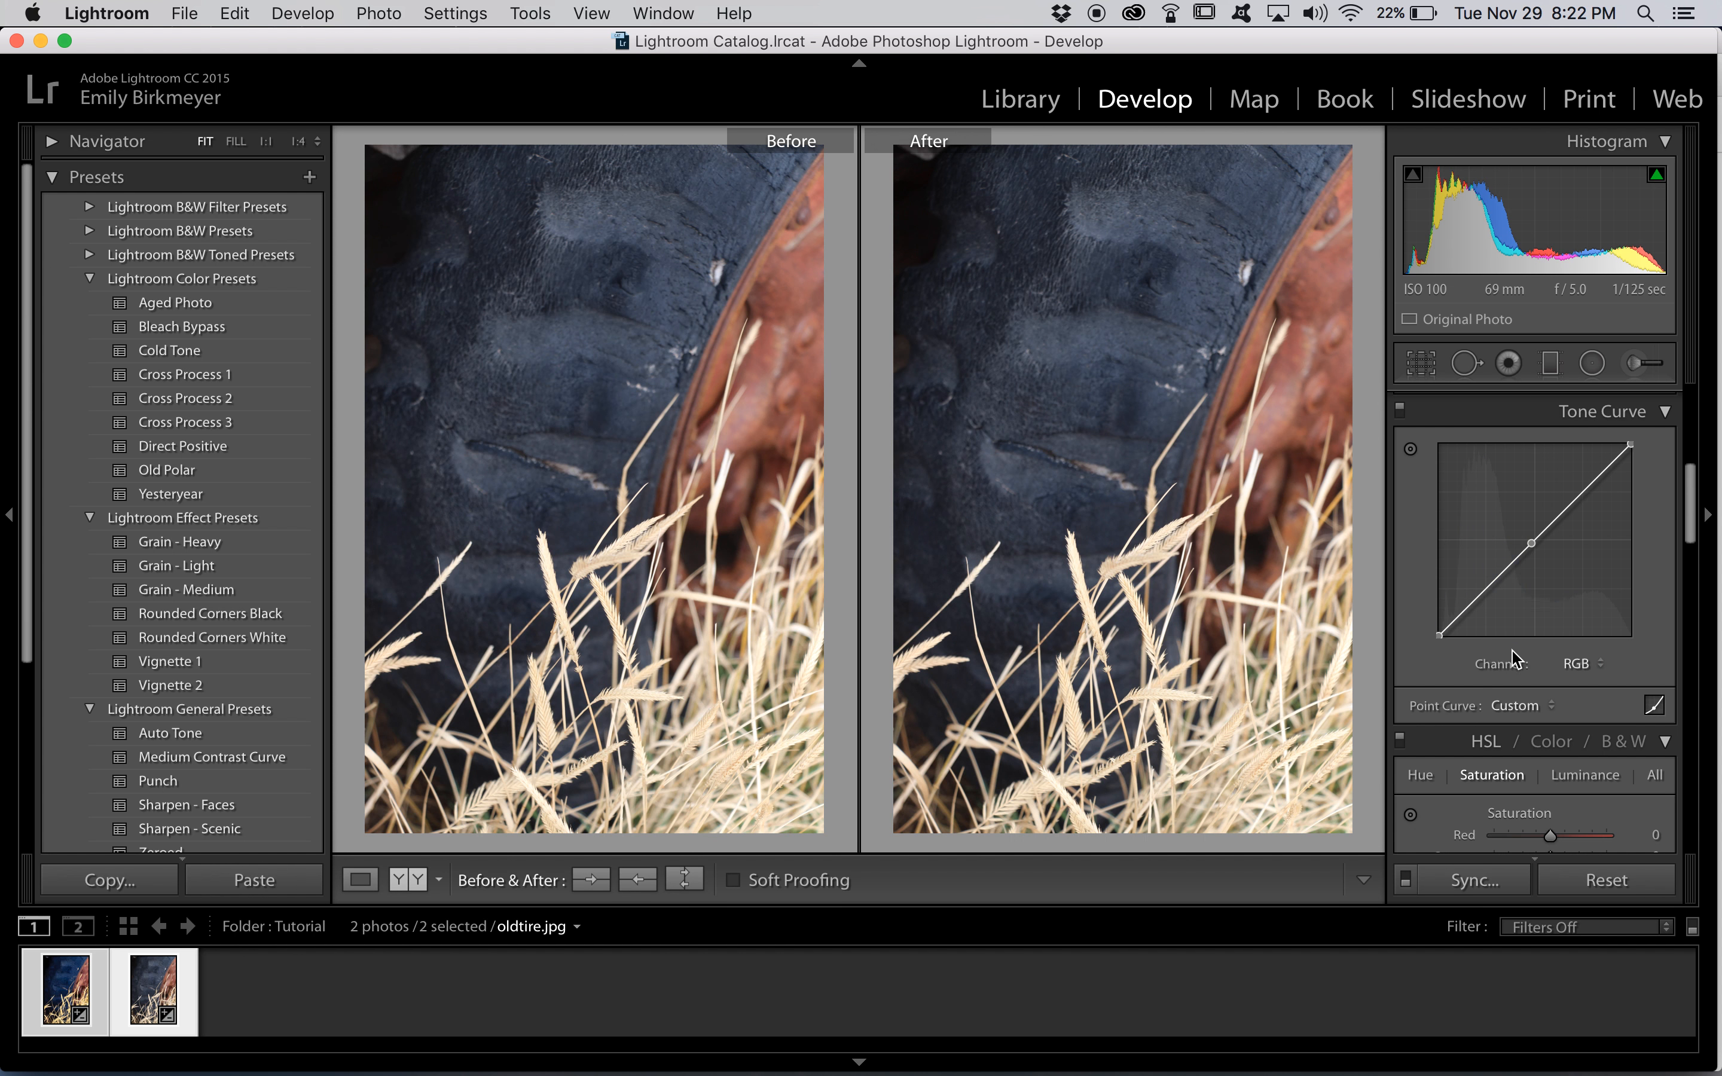
# In the basic tone adjustments, set Contrast to +21, Highlights to +17 and Shadows to -12
pyautogui.scroll(2, 1510, 574)
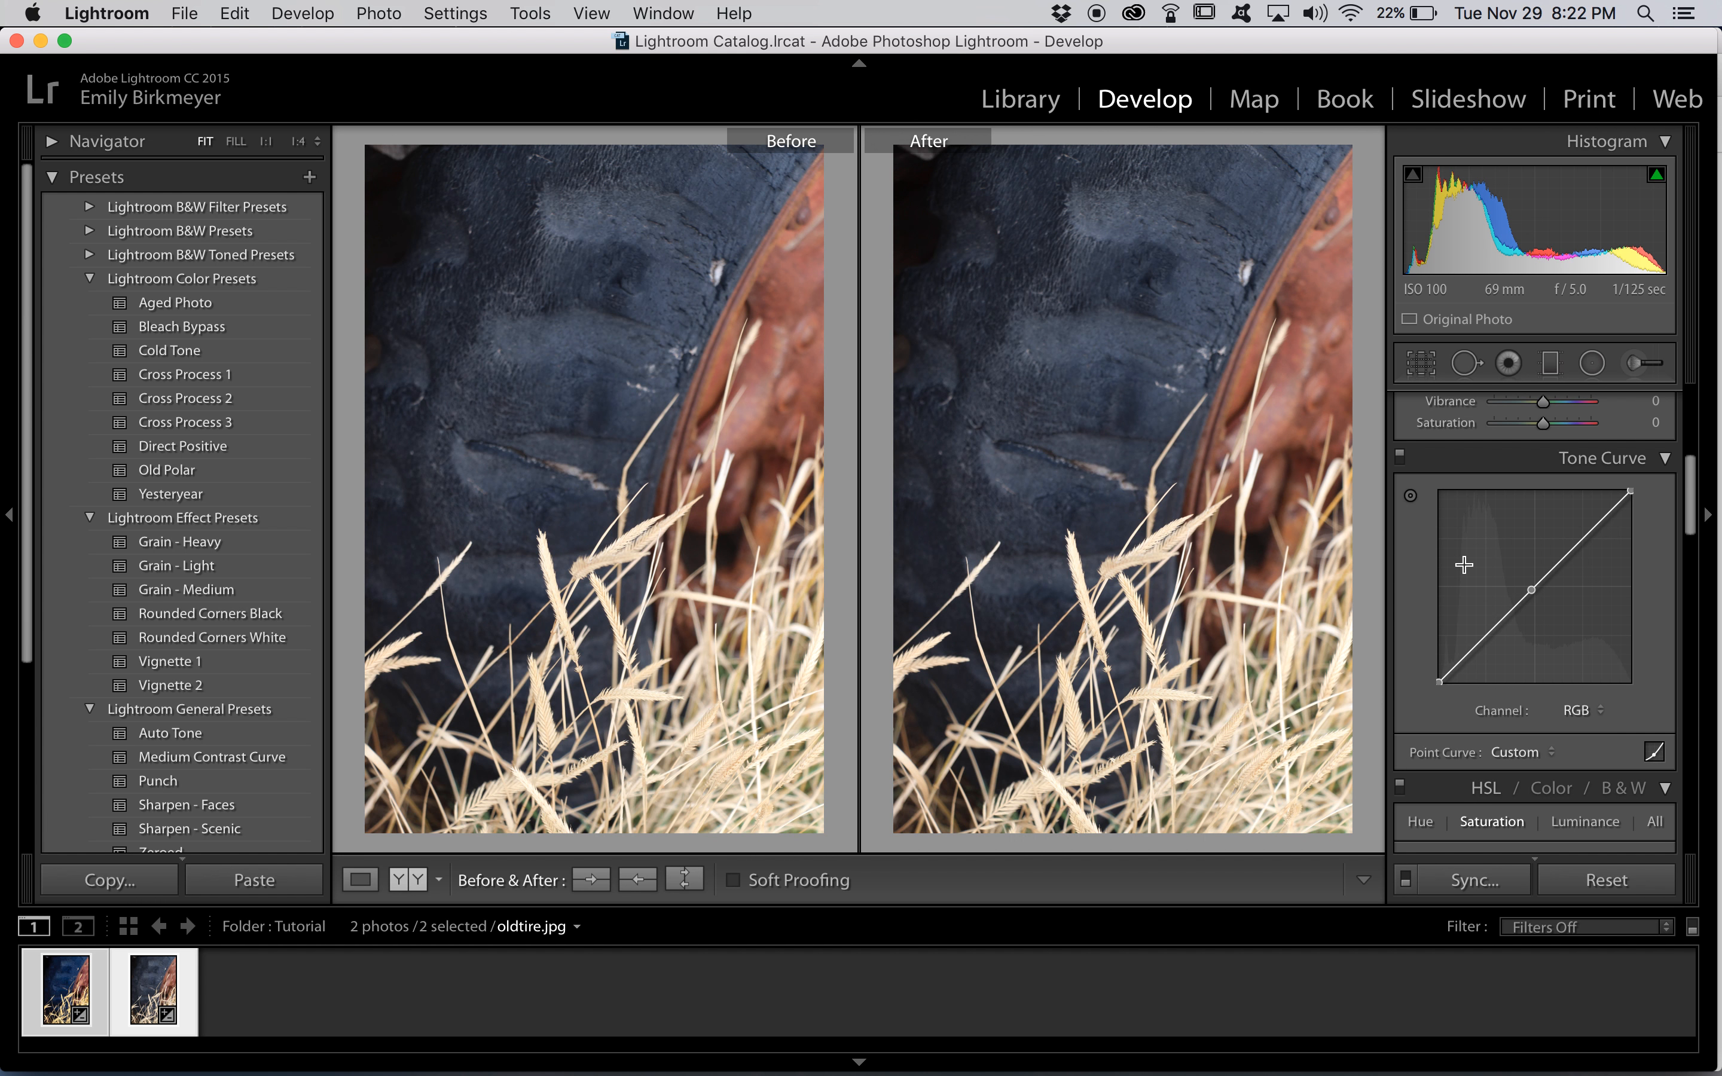
pyautogui.scroll(15, 1502, 562)
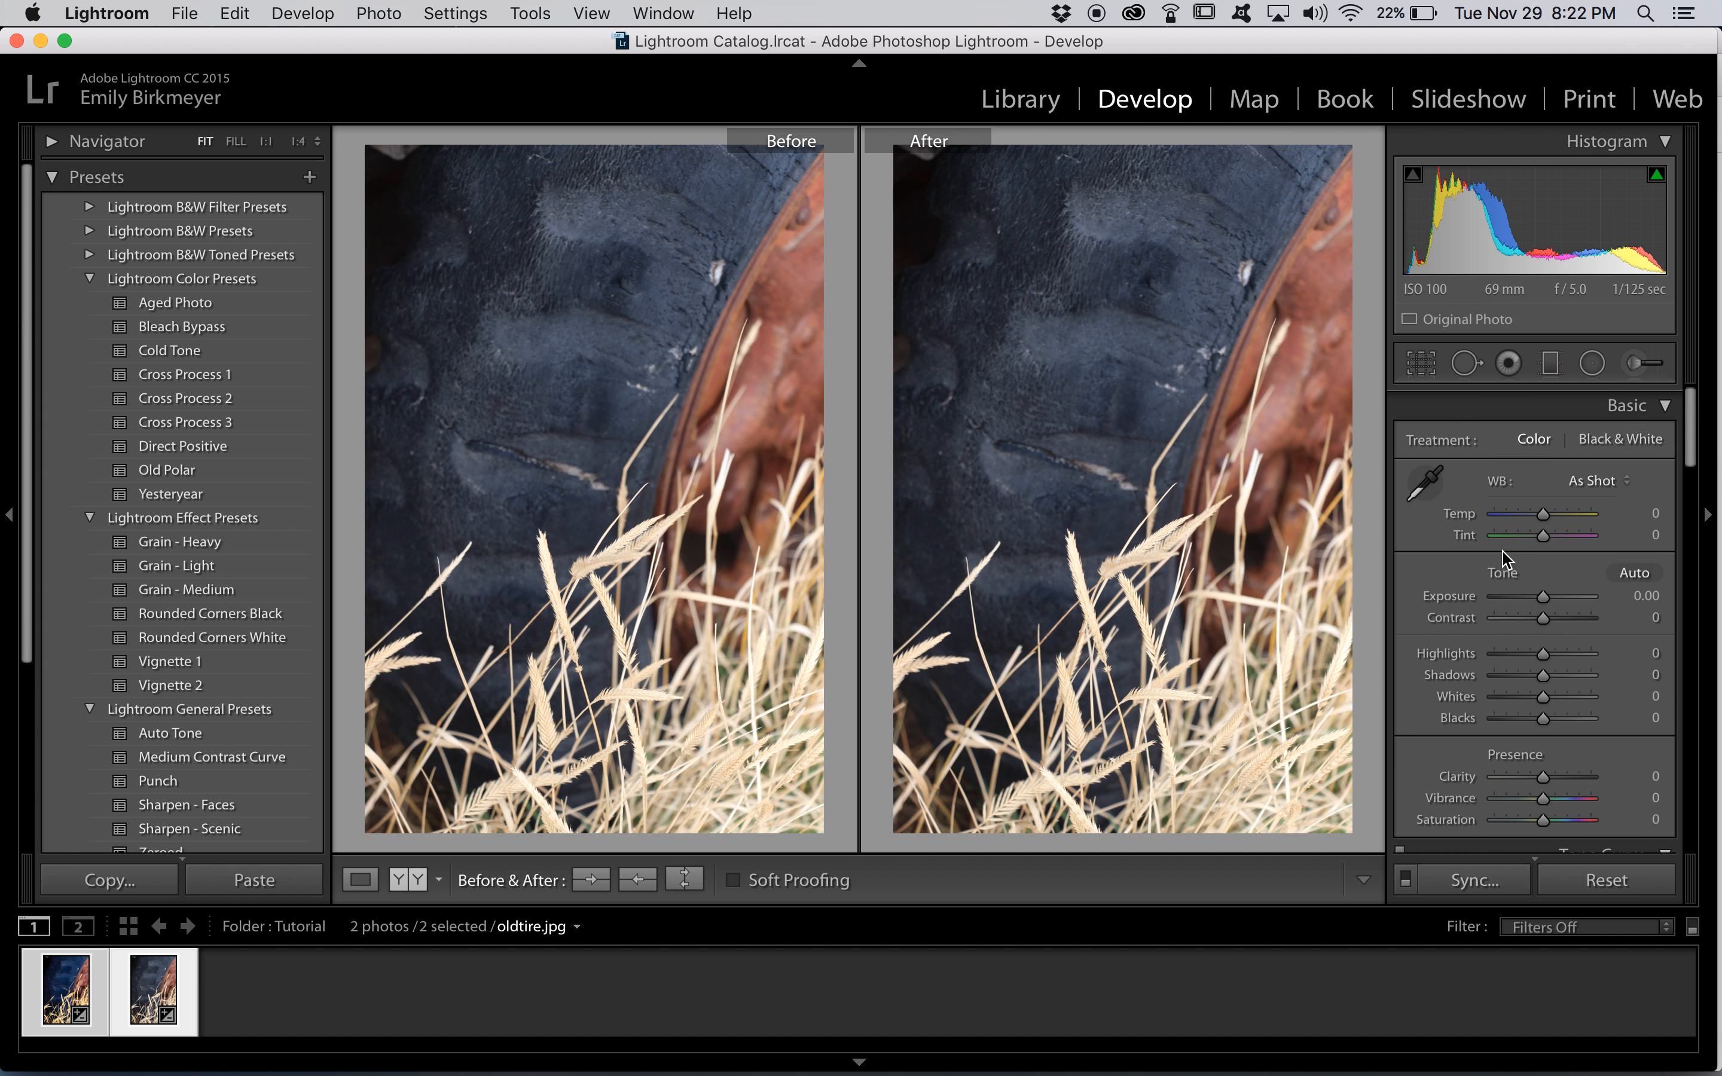
pyautogui.scroll(-3, 1505, 559)
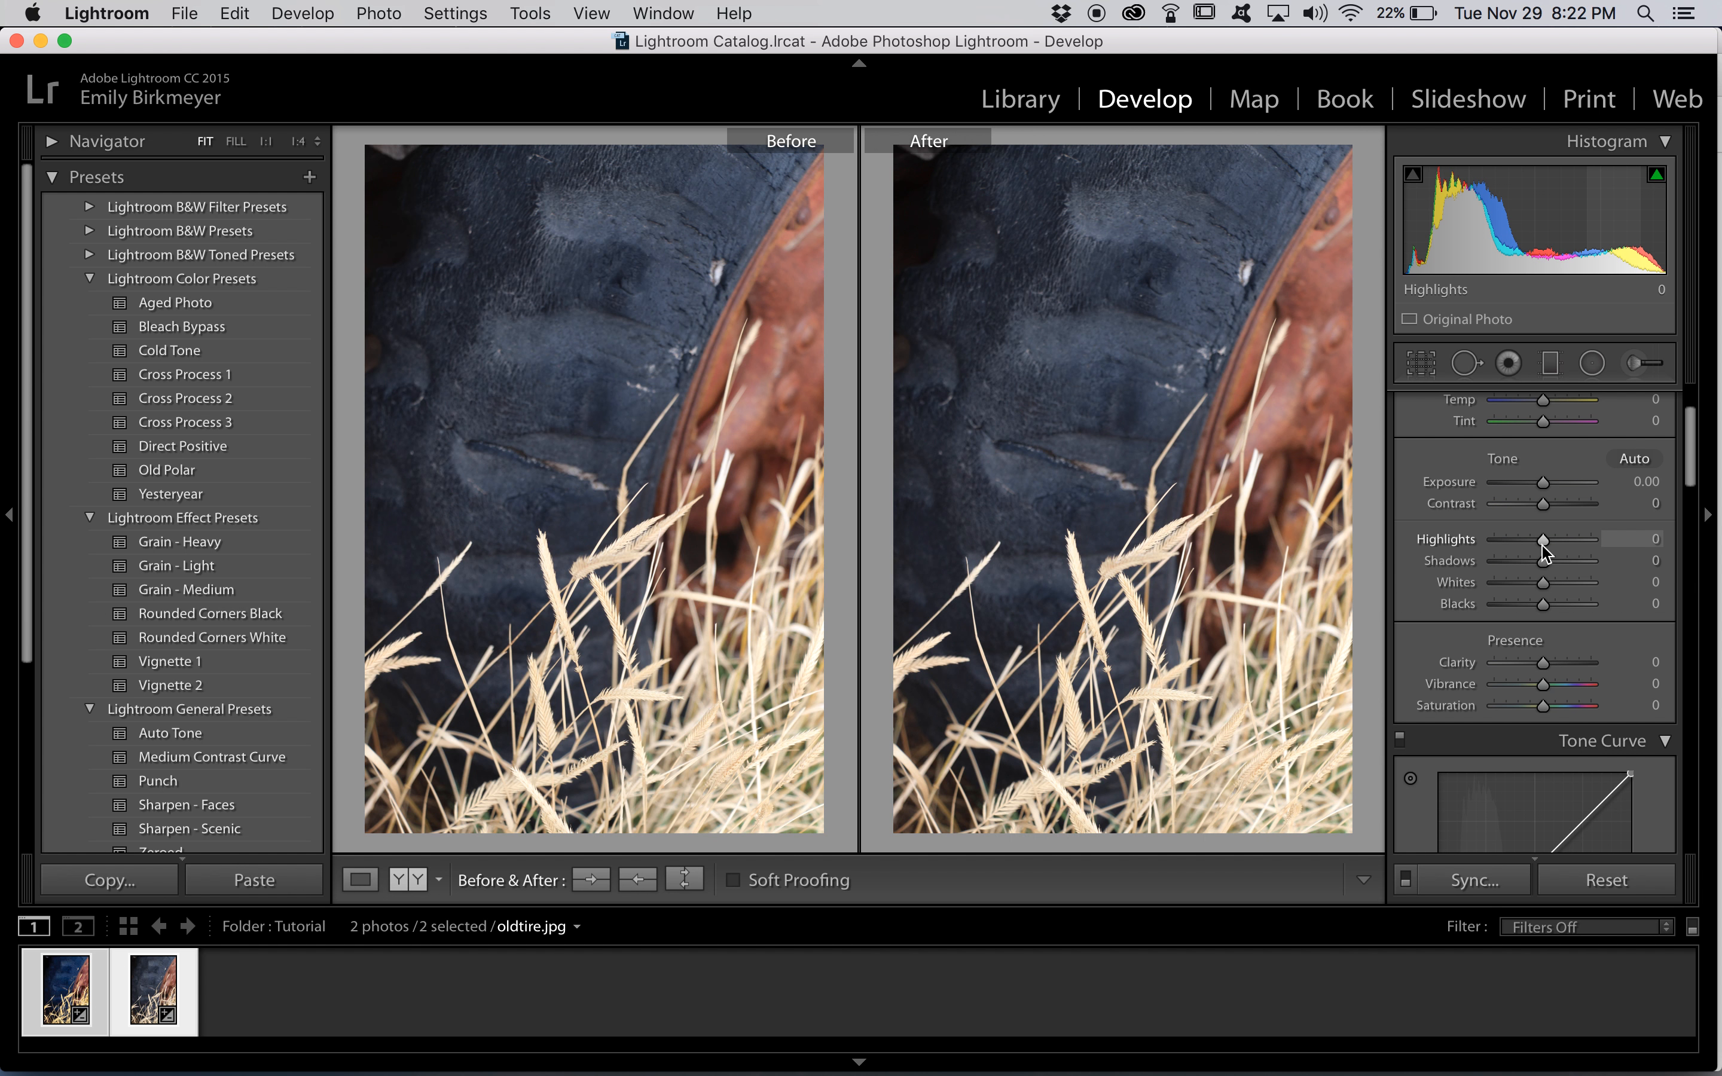
pyautogui.moveTo(1544, 546); pyautogui.dragTo(1555, 507)
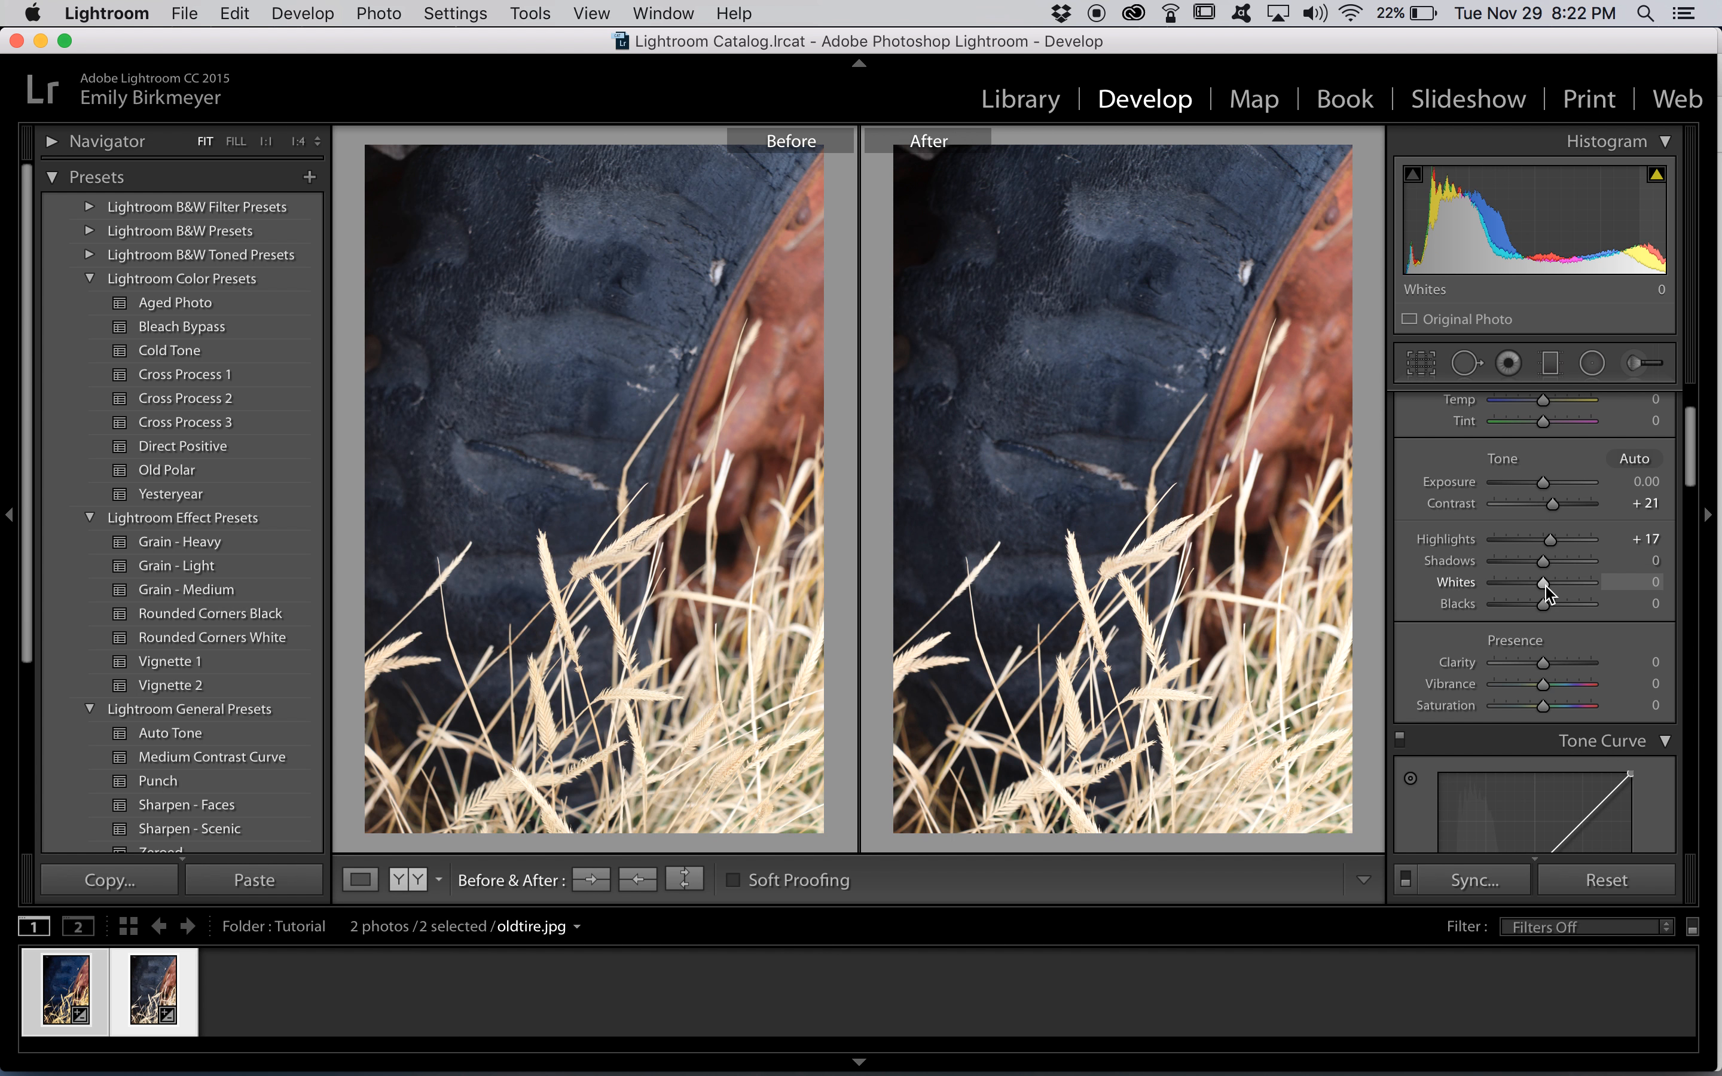
pyautogui.moveTo(1543, 562); pyautogui.dragTo(1535, 568)
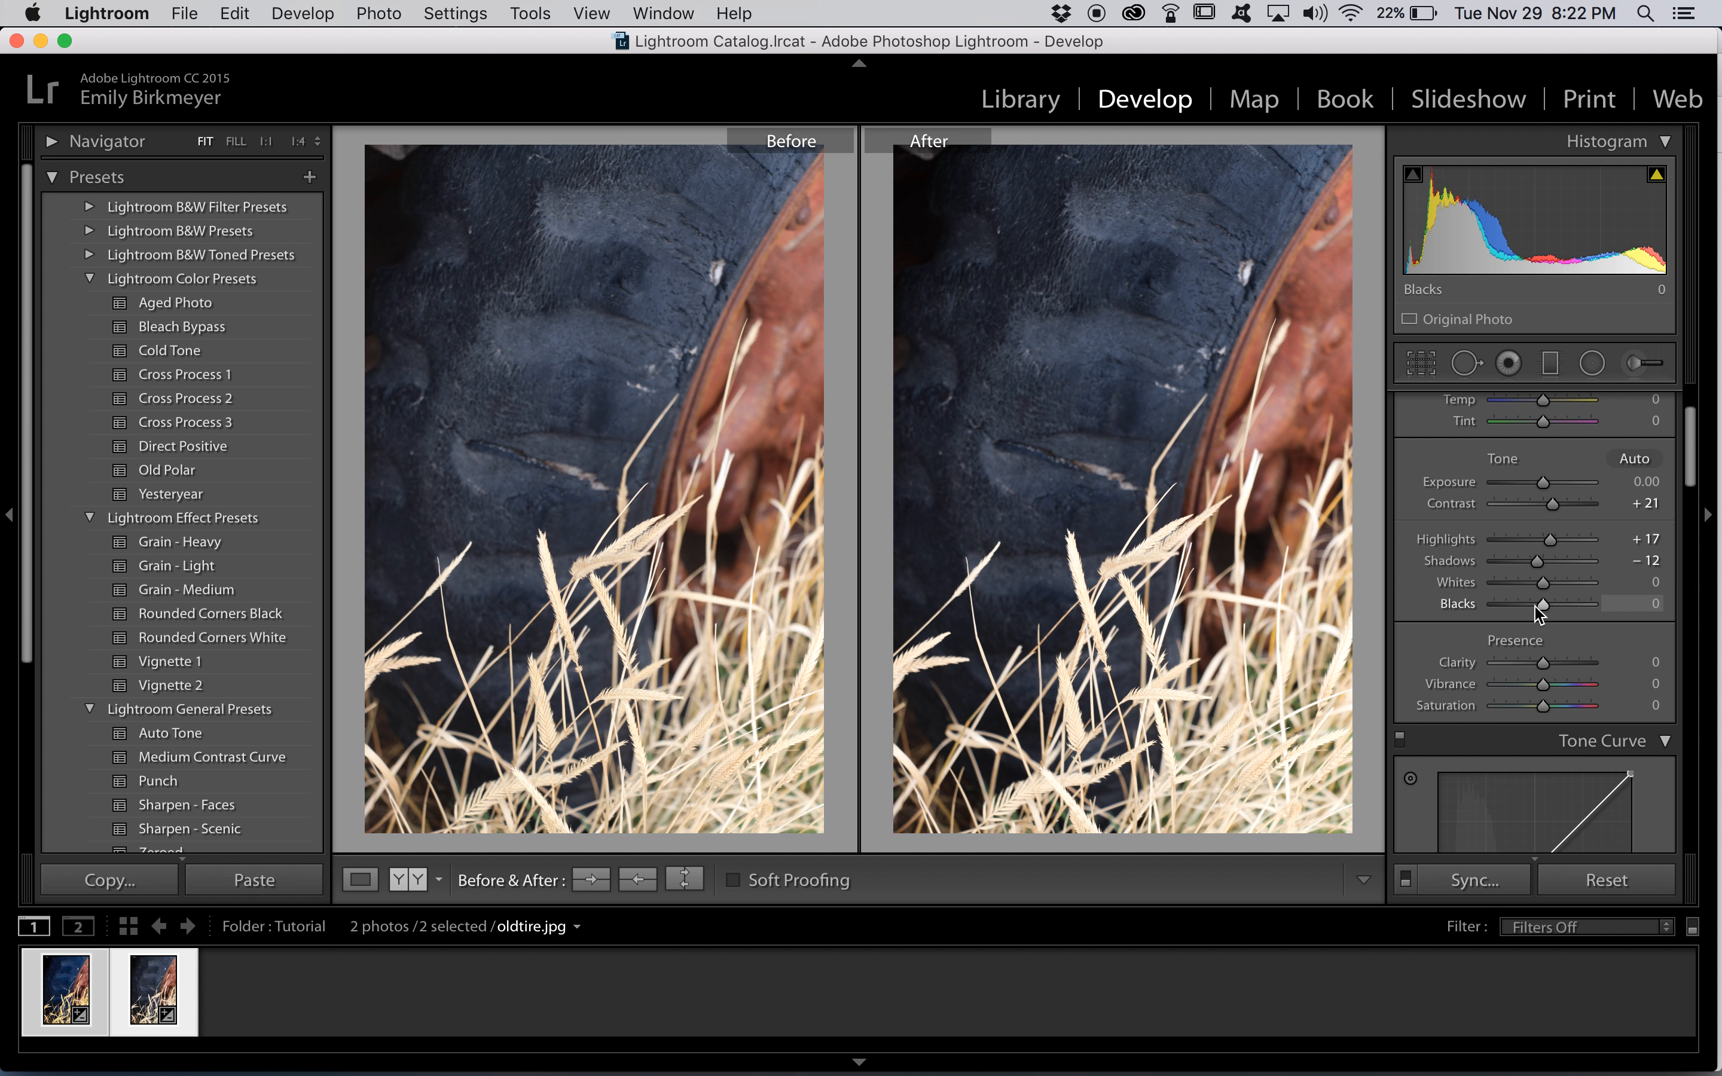
pyautogui.moveTo(1541, 569); pyautogui.dragTo(1534, 567)
# Lift the RGB curve's black endpoint and place a slightly lower control point just beside it to fade the blacks and deepen the shadows
pyautogui.scroll(-1, 1537, 666)
pyautogui.scroll(-8, 1538, 665)
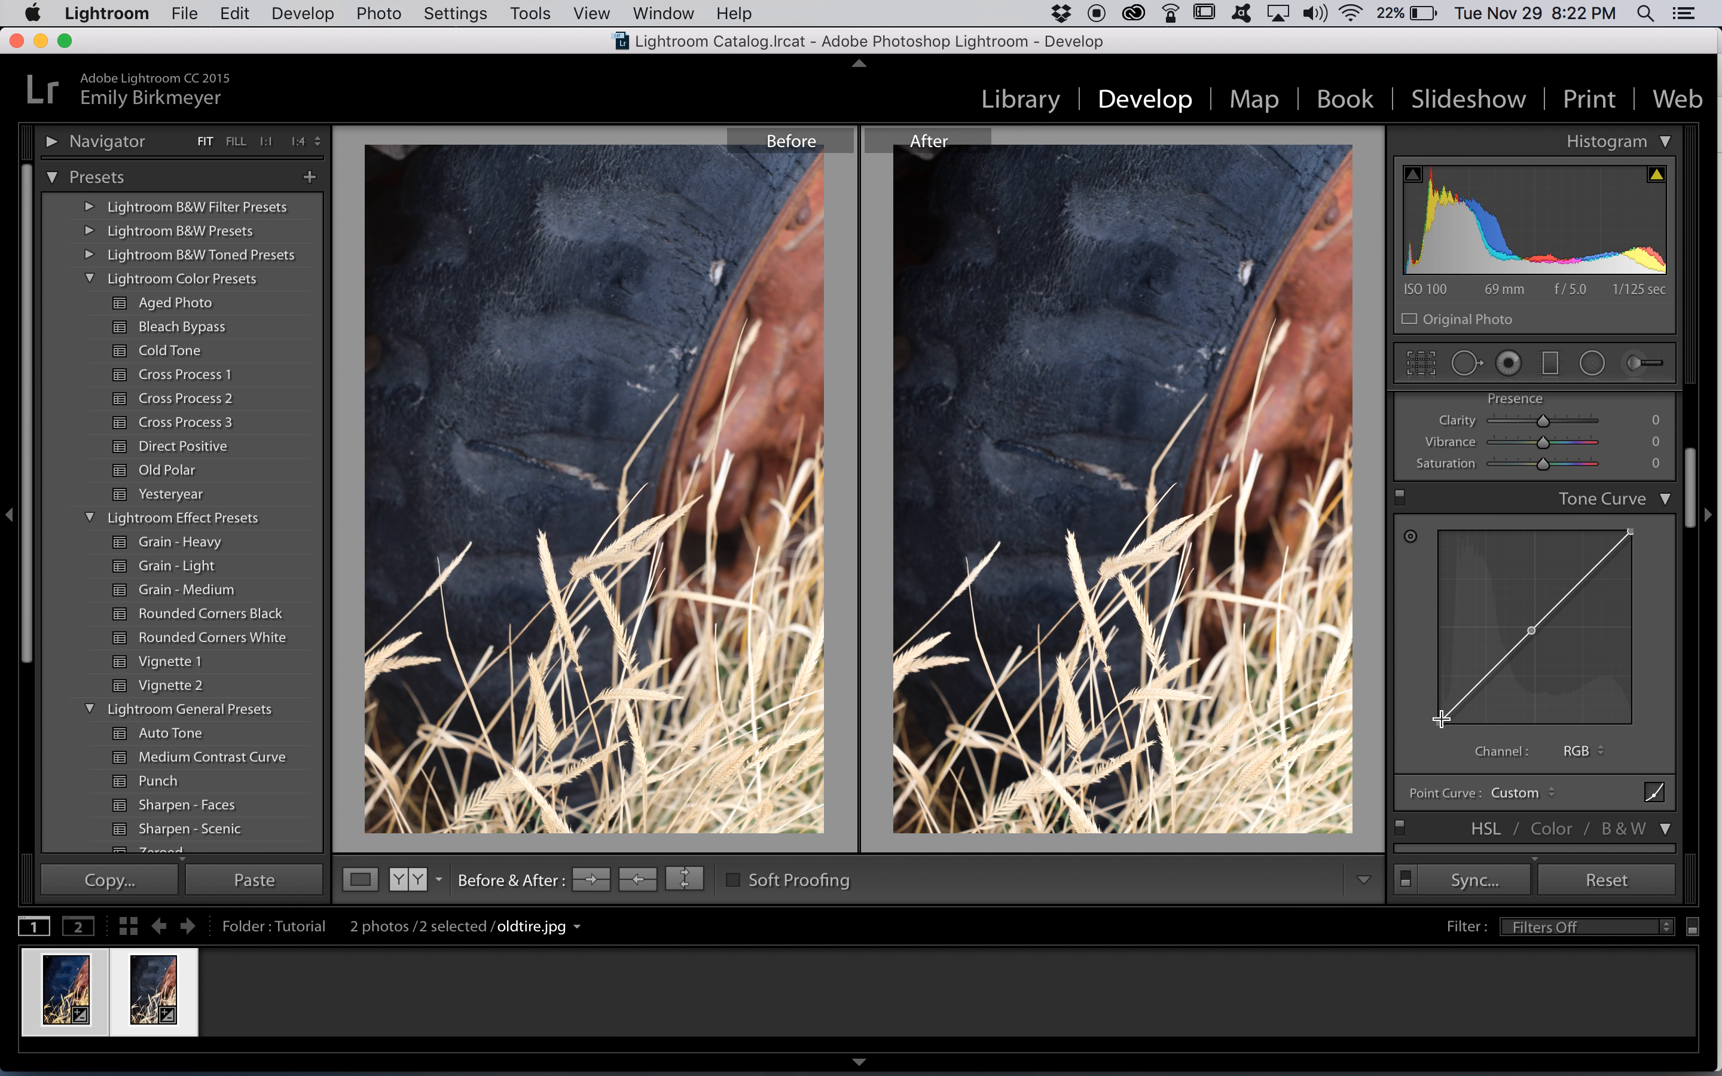
pyautogui.moveTo(1438, 722); pyautogui.dragTo(1439, 705)
pyautogui.scroll(-2, 1442, 680)
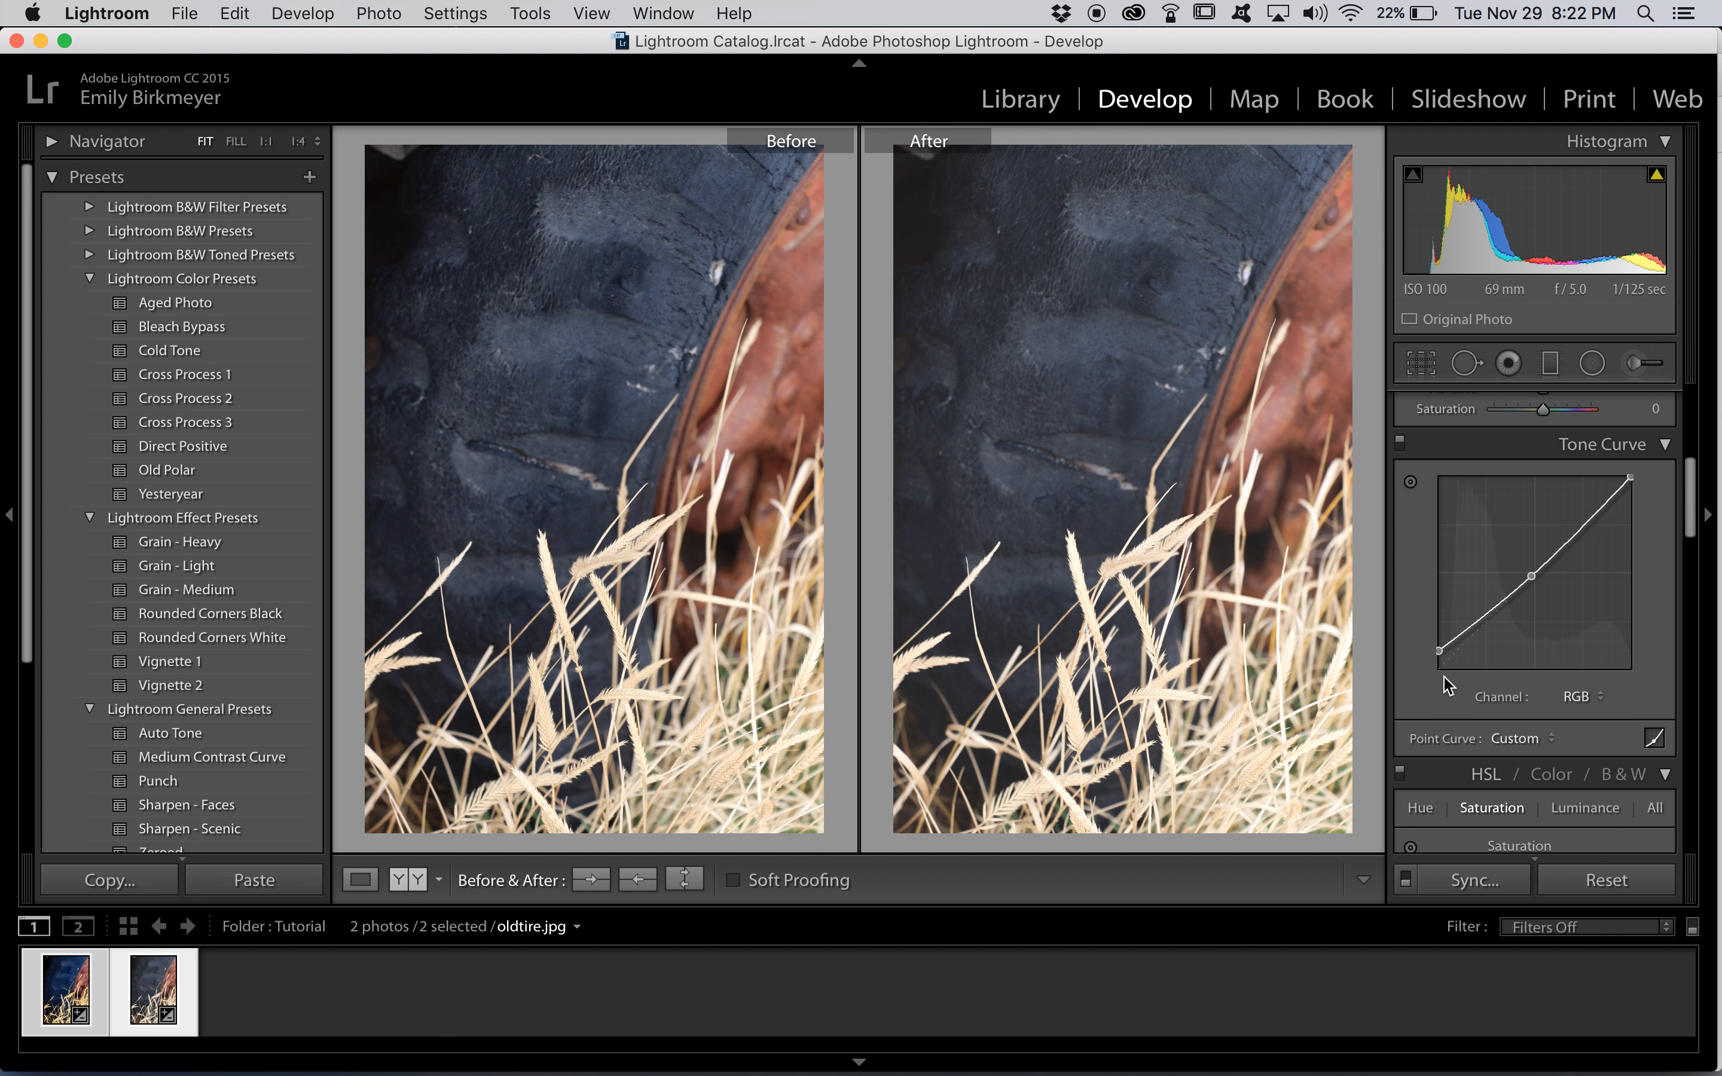
pyautogui.moveTo(1446, 645); pyautogui.dragTo(1451, 651)
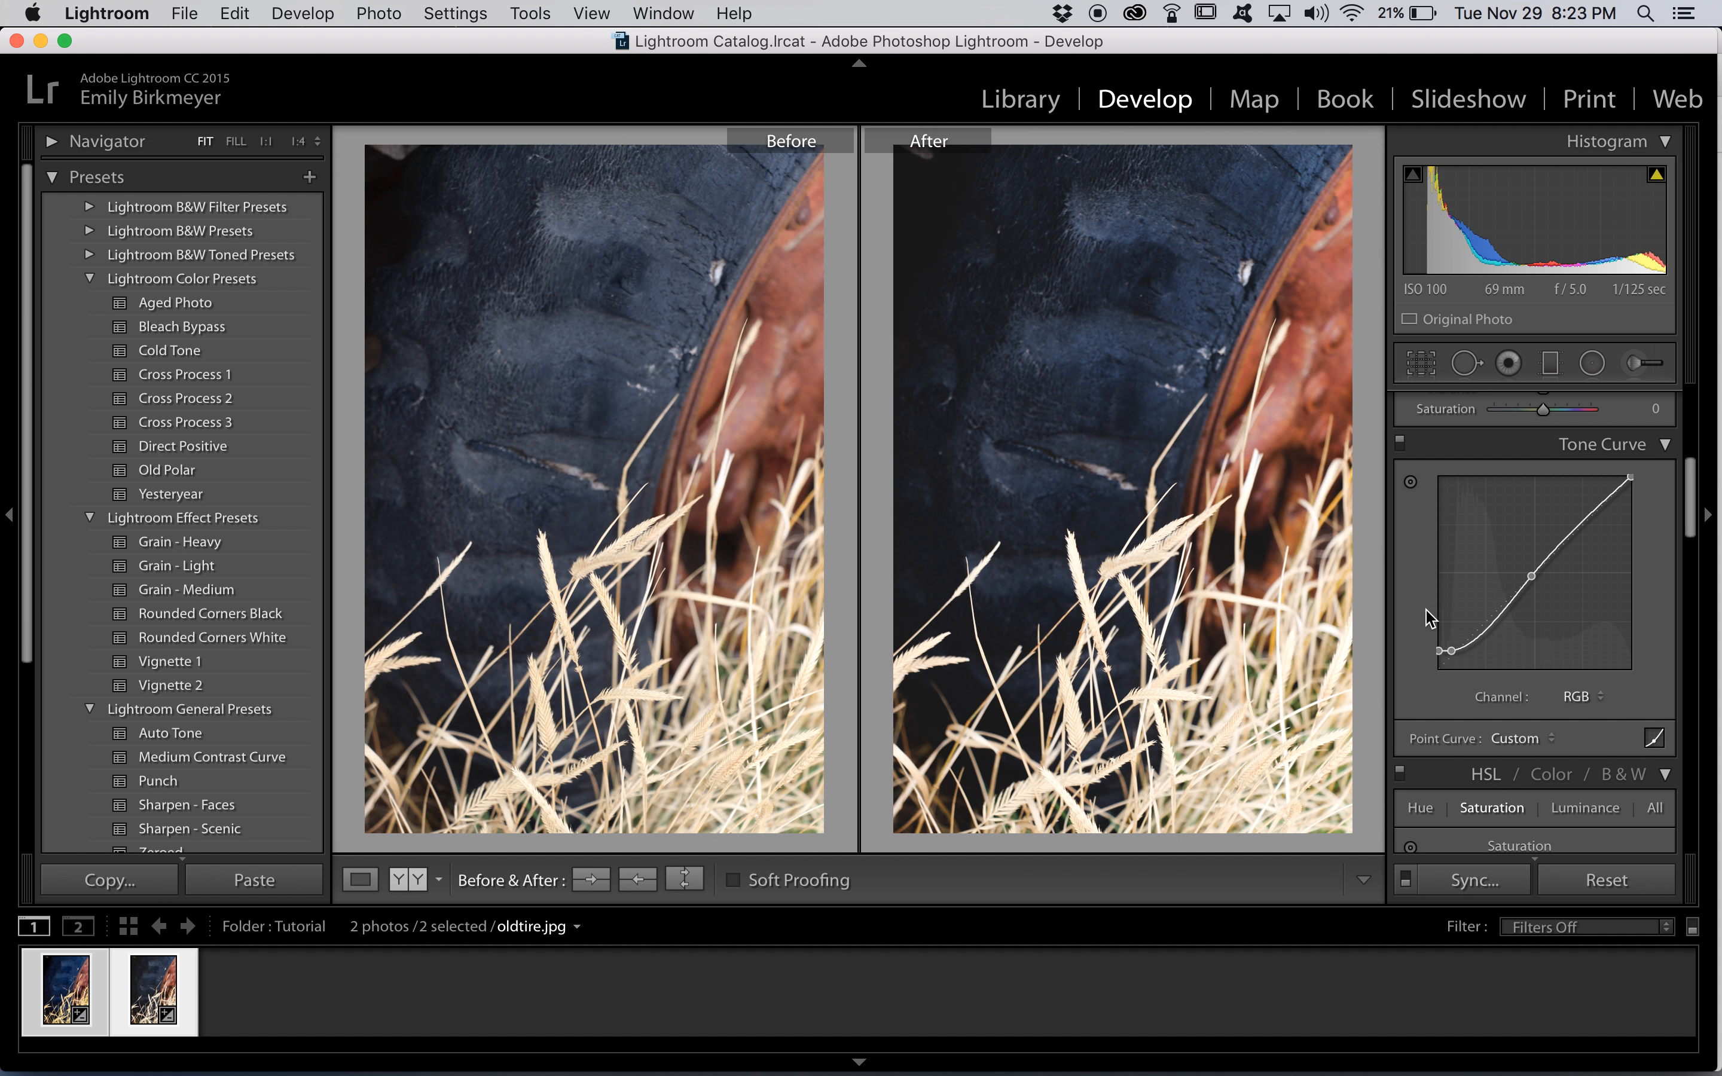
pyautogui.moveTo(1438, 648); pyautogui.dragTo(1452, 643)
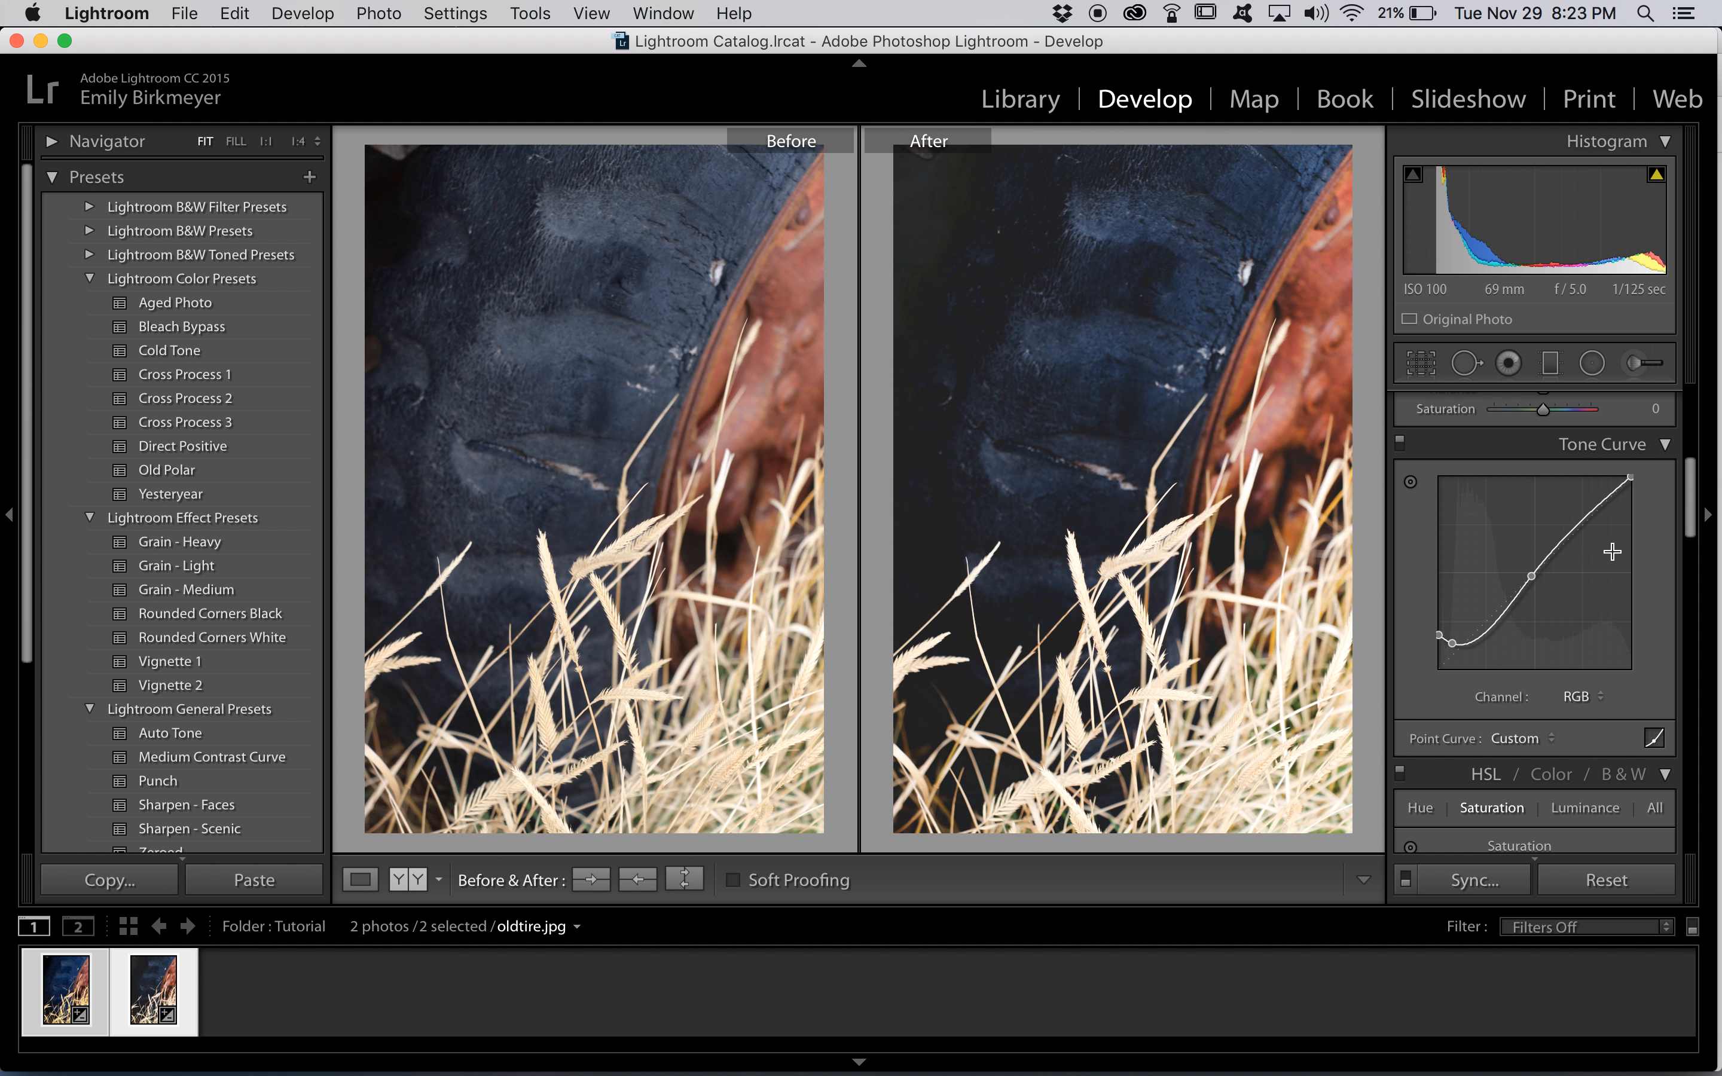
# Lower the RGB curve's white endpoint and add a control point just beside it at the same level to fade the whites
pyautogui.moveTo(1629, 478); pyautogui.dragTo(1630, 499)
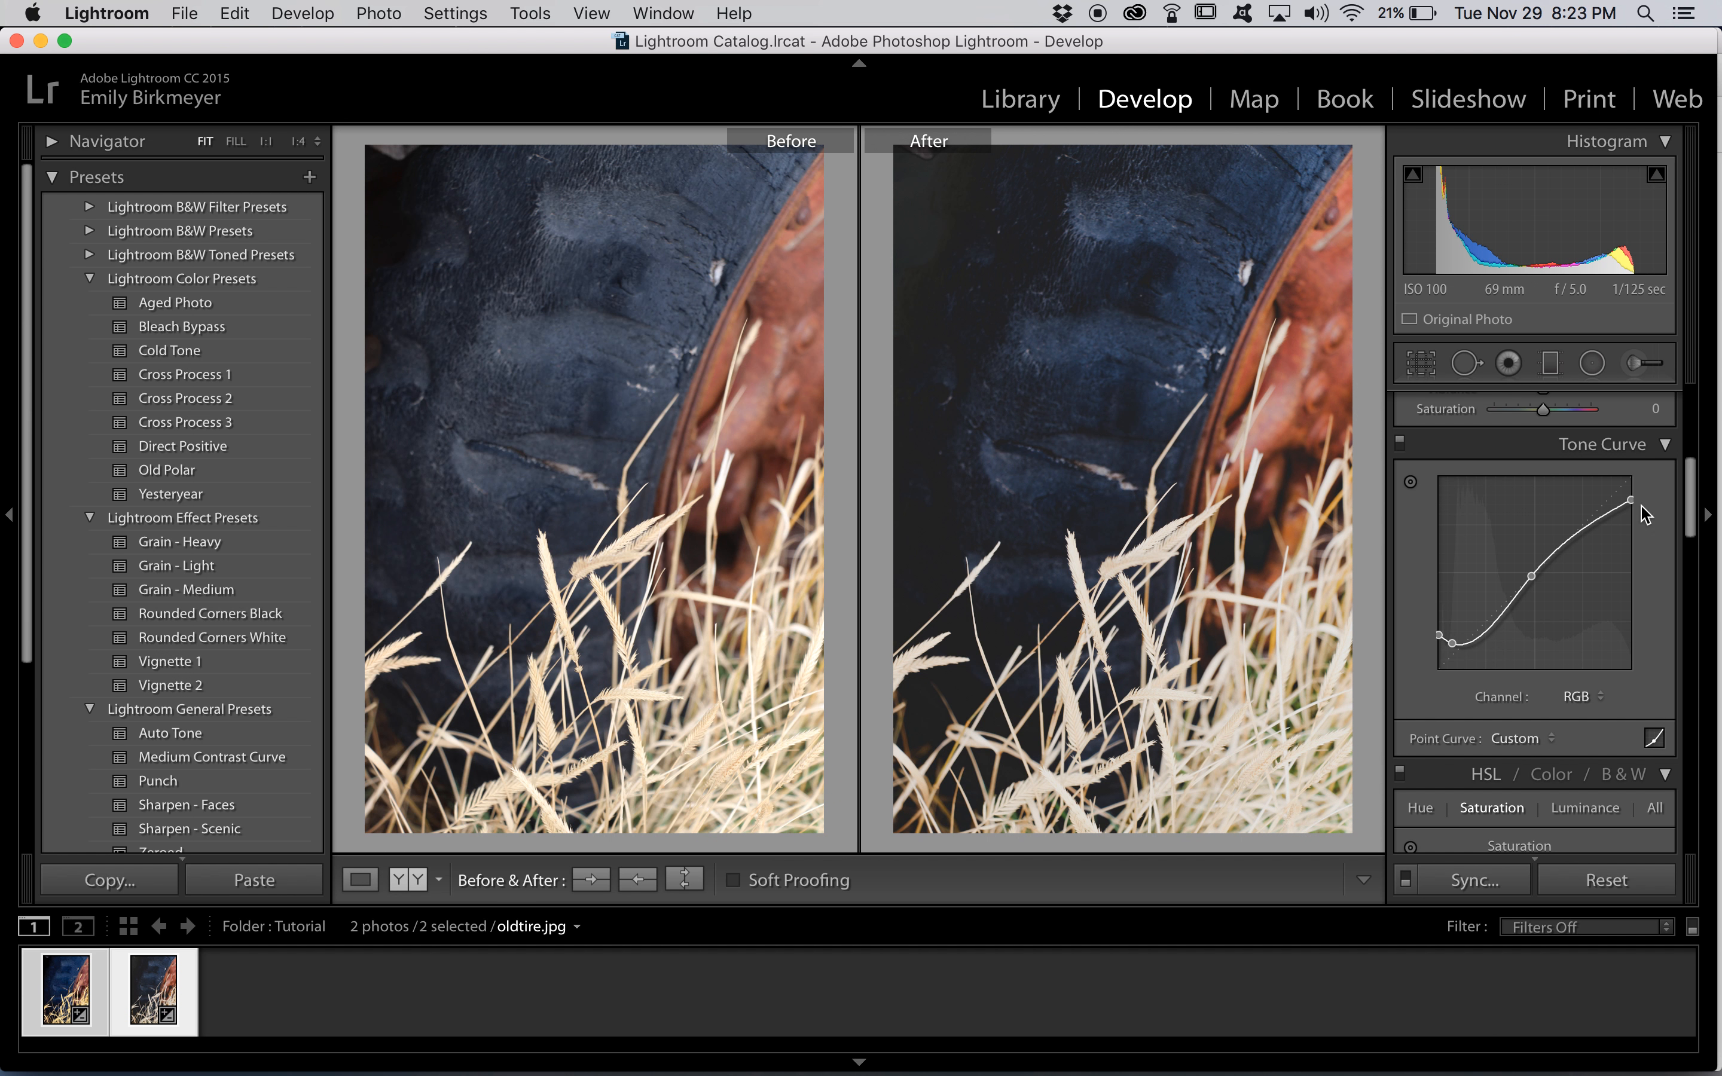
pyautogui.moveTo(1618, 507); pyautogui.dragTo(1618, 500)
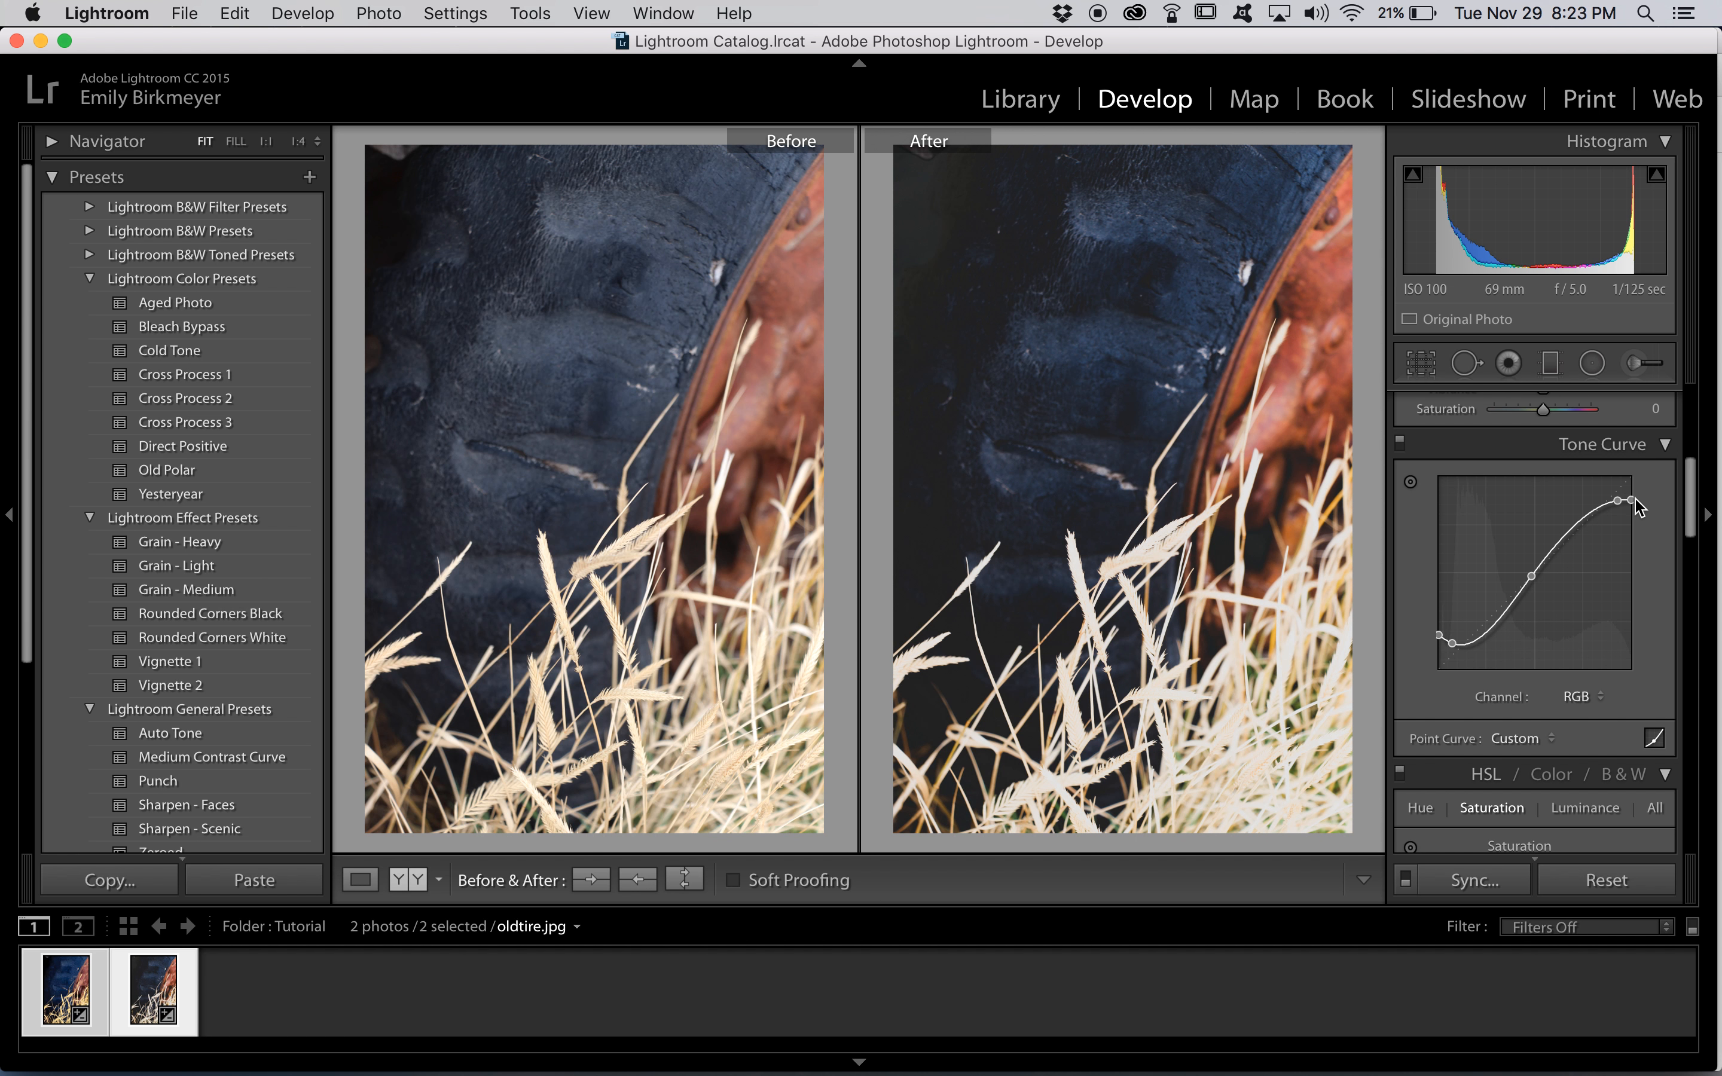